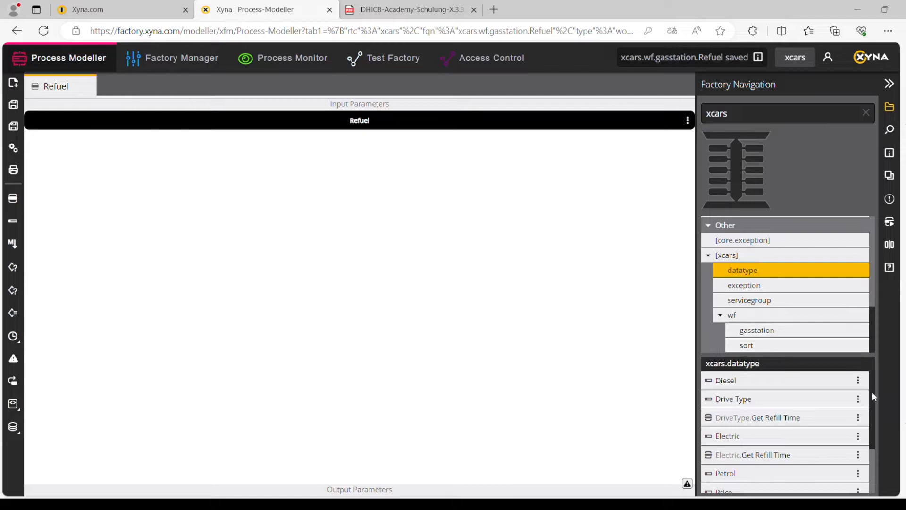
- Give the Refuel workflow a Vehicle input and add a Mapping that takes Vehicle and outputs Drive Type
{"action": "left_click_drag", "start_coordinate": [142, 119], "coordinate": [136, 114]}
{"action": "left_click_drag", "start_coordinate": [13, 243], "coordinate": [368, 178]}
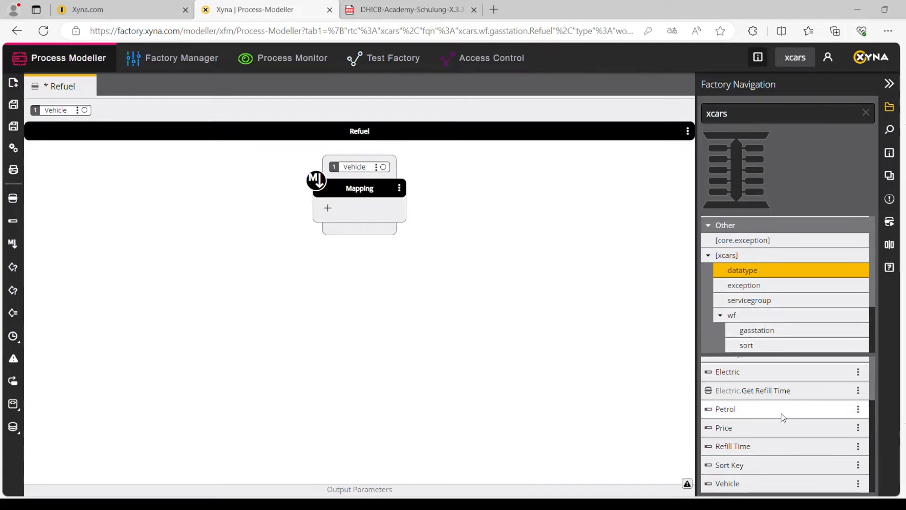
{"action": "scroll", "coordinate": [803, 427], "scroll_direction": "up", "scroll_amount": 3}
{"action": "left_click_drag", "start_coordinate": [777, 400], "coordinate": [363, 240]}
- Add a mapping expression that assigns the Vehicle's Drive Type to the Drive Type output
{"action": "left_click", "coordinate": [324, 209]}
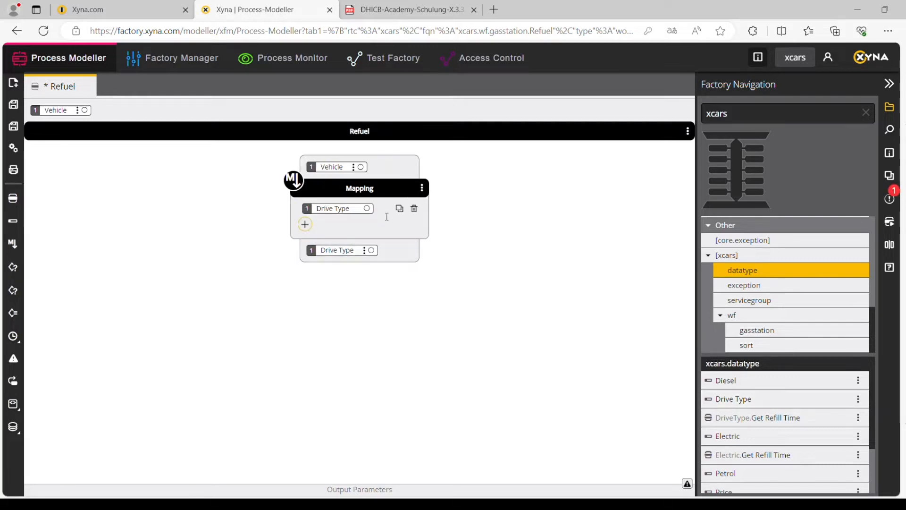
{"action": "type", "text": ":="}
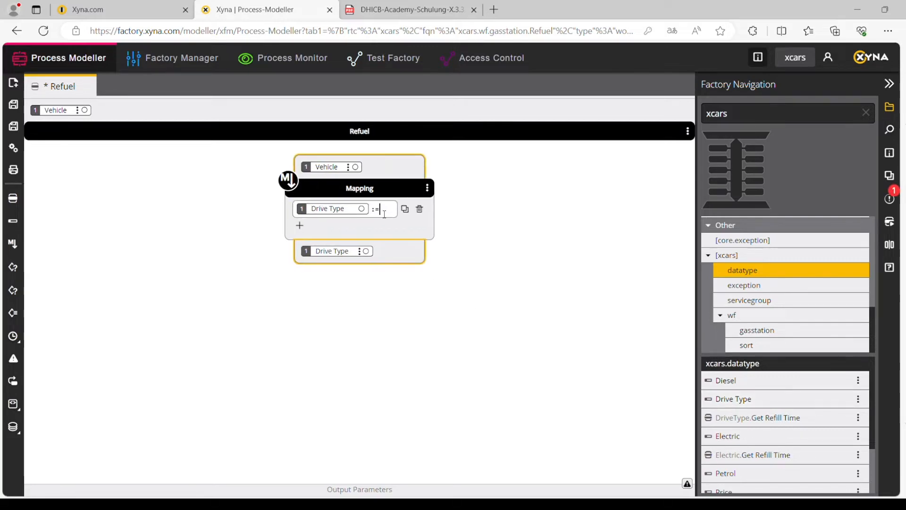
{"action": "left_click", "coordinate": [351, 169]}
{"action": "type", "text": ". d"}
{"action": "left_click", "coordinate": [414, 270]}
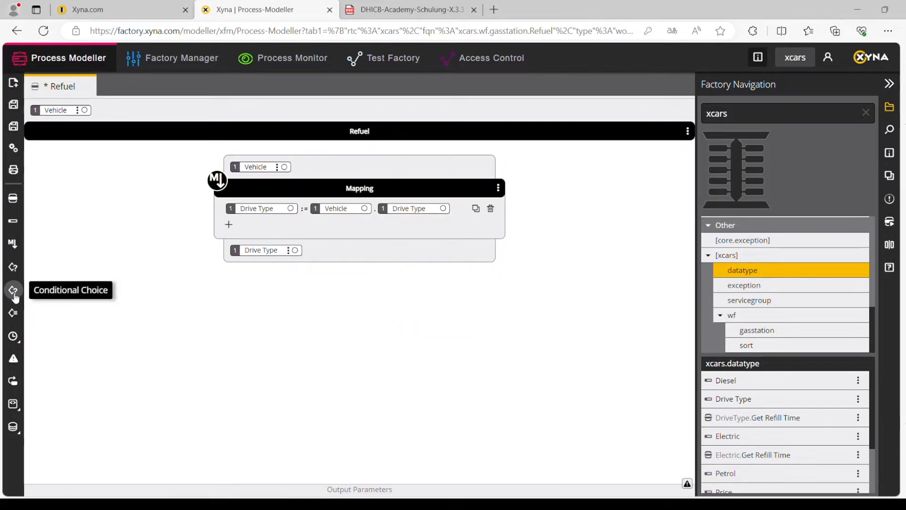
- Insert a type choice below the Mapping and branch it on the mapped Drive Type
{"action": "left_click_drag", "start_coordinate": [13, 268], "coordinate": [359, 297]}
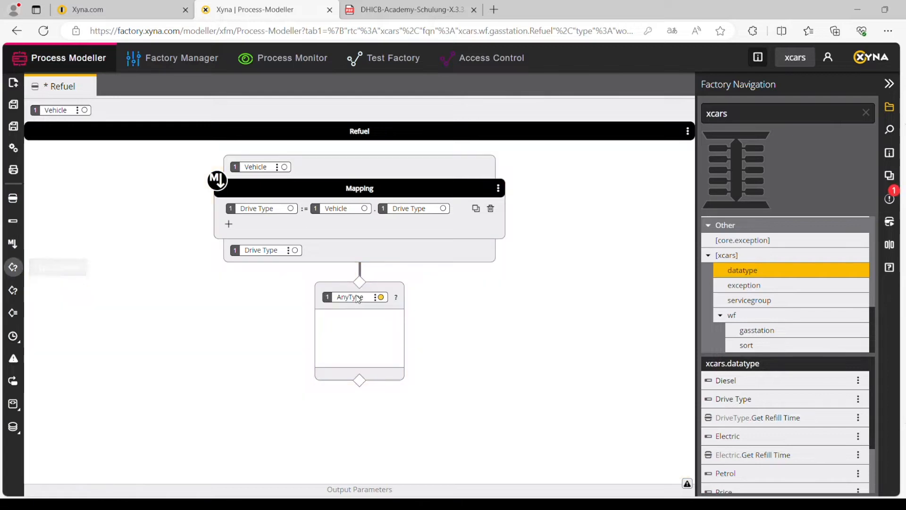
{"action": "left_click_drag", "start_coordinate": [250, 257], "coordinate": [363, 301]}
- Place Refuel Electric, Refuel Petrol and Refuel Diesel in their matching branches and delete the generic Drive Type branch
{"action": "left_click", "coordinate": [757, 330]}
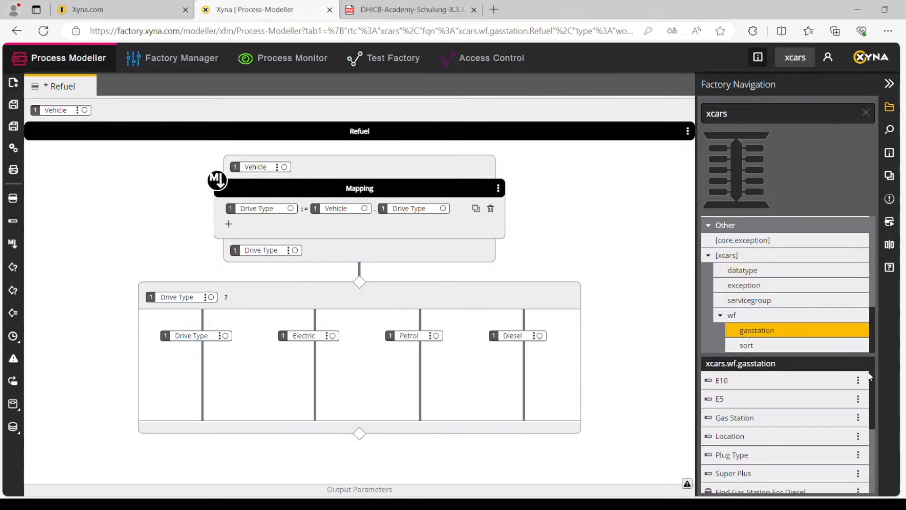
{"action": "scroll", "coordinate": [873, 492], "scroll_direction": "down", "scroll_amount": 1}
{"action": "left_click_drag", "start_coordinate": [740, 464], "coordinate": [330, 382]}
{"action": "left_click_drag", "start_coordinate": [737, 483], "coordinate": [476, 387]}
{"action": "left_click_drag", "start_coordinate": [766, 449], "coordinate": [563, 385]}
{"action": "left_click", "coordinate": [140, 363]}
{"action": "key", "text": "Delete"}
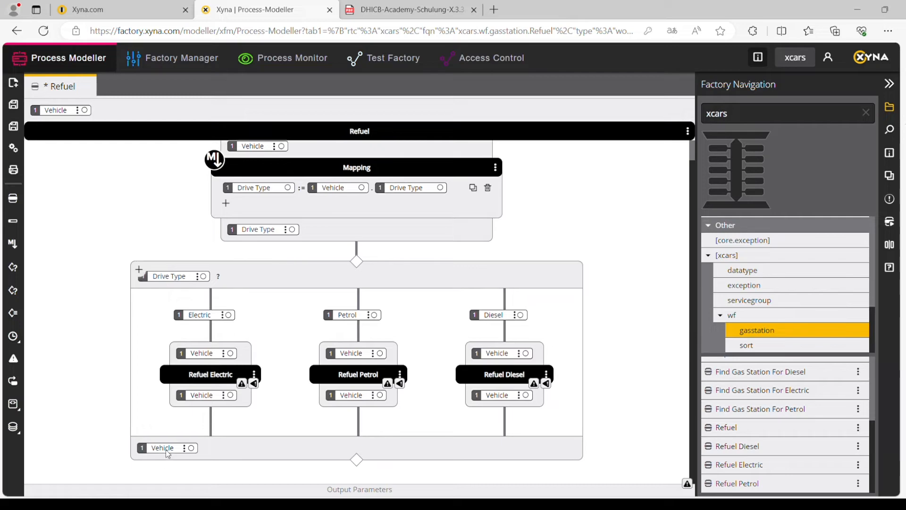
- Link the type choice's Vehicle output to the Refuel workflow's Vehicle output and save the workflow
{"action": "left_click_drag", "start_coordinate": [86, 489], "coordinate": [163, 448]}
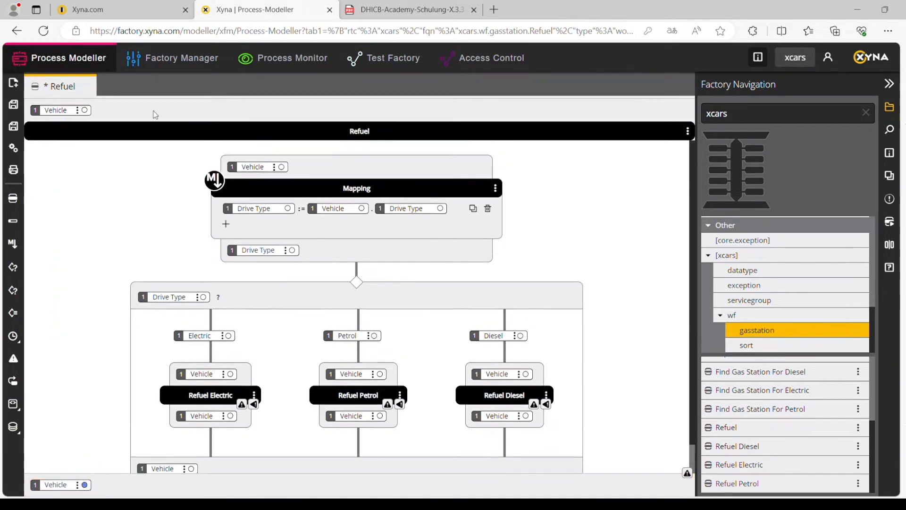
{"action": "left_click", "coordinate": [13, 106]}
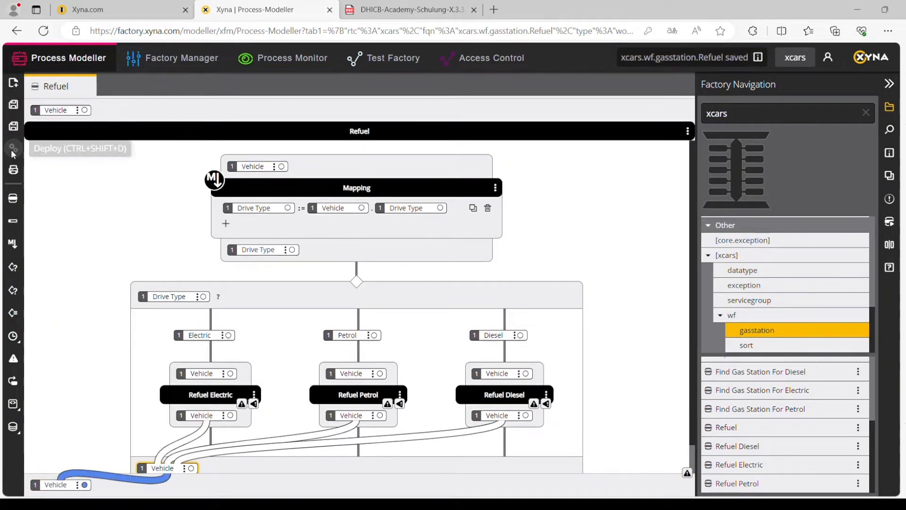
- Create an active capacity named "Petrol pump for Electric" with cardinality 8 in the Factory Manager
{"action": "left_click", "coordinate": [181, 59]}
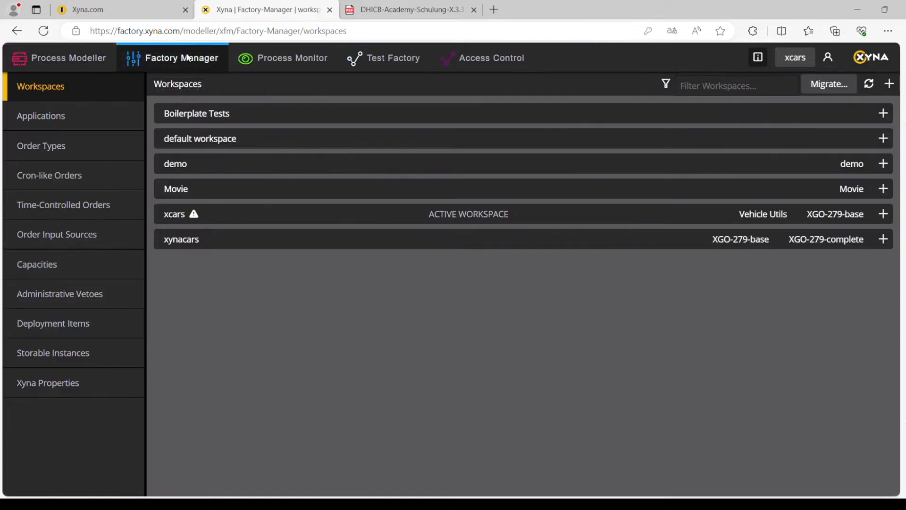
{"action": "left_click", "coordinate": [47, 264]}
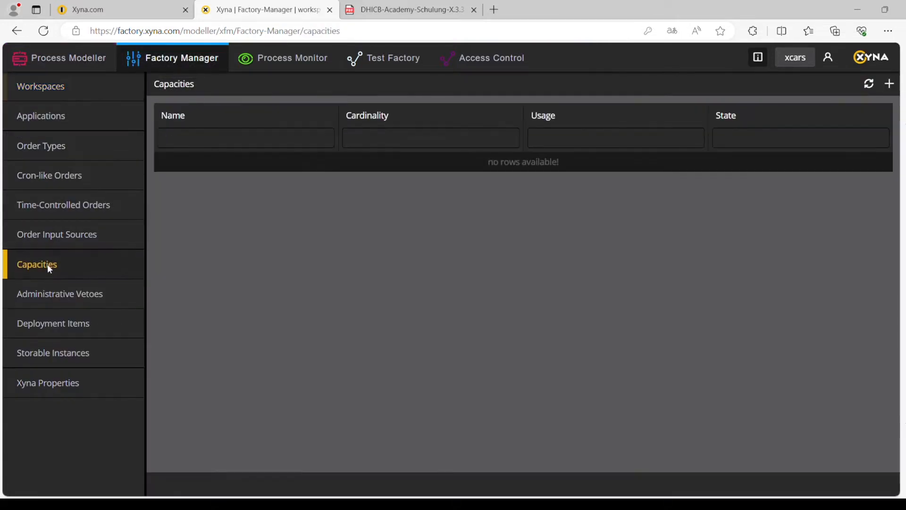
{"action": "left_click", "coordinate": [890, 84]}
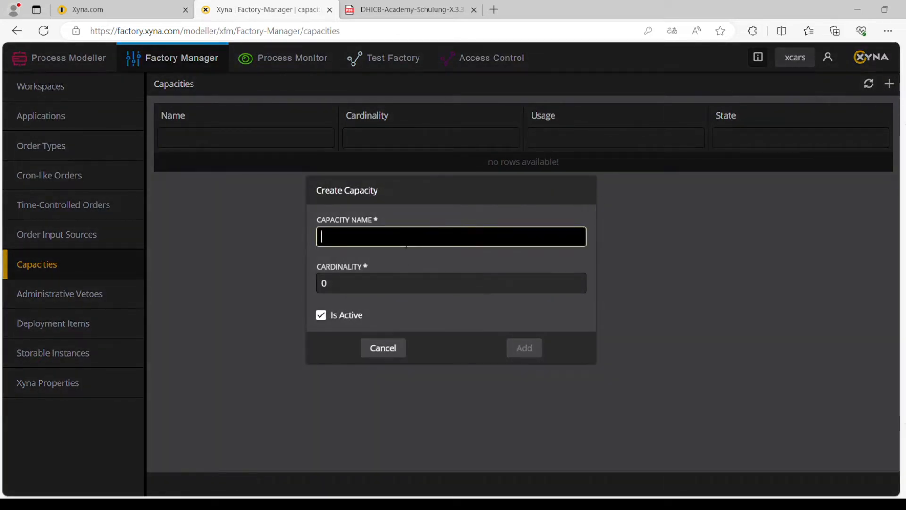
{"action": "type", "text": "Petrol pump for Electric"}
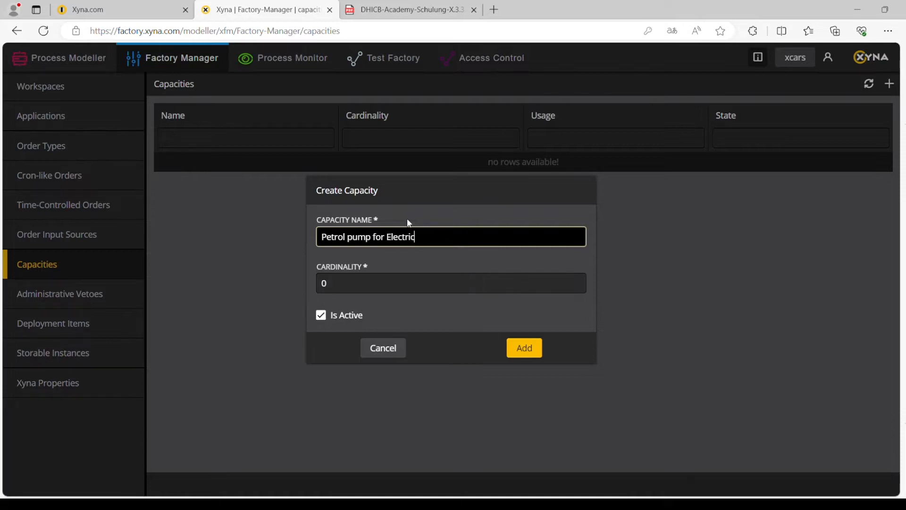
{"action": "key", "text": "Tab"}
{"action": "key", "text": "BackSpace"}
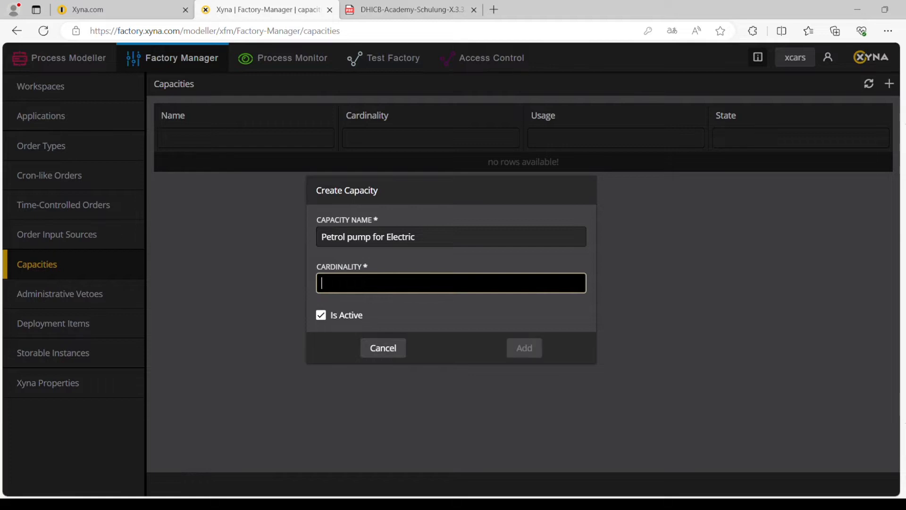
{"action": "type", "text": "8"}
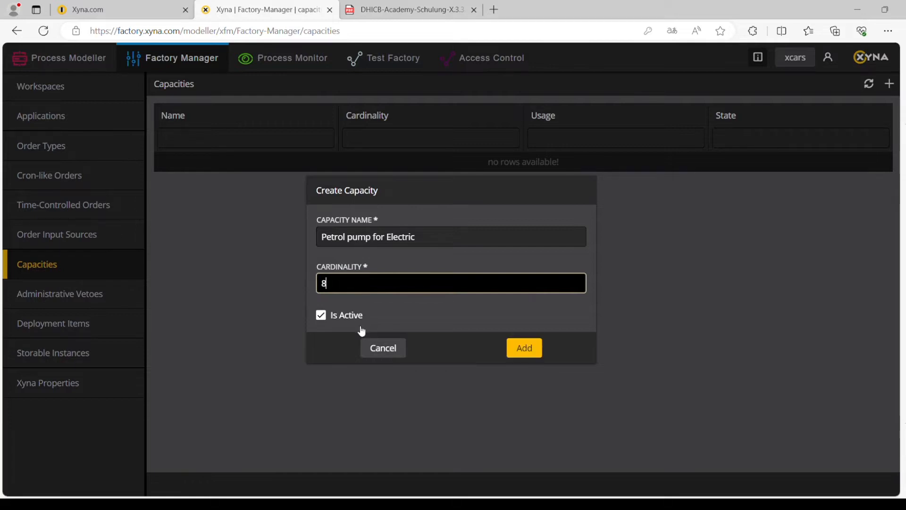
{"action": "left_click", "coordinate": [529, 355]}
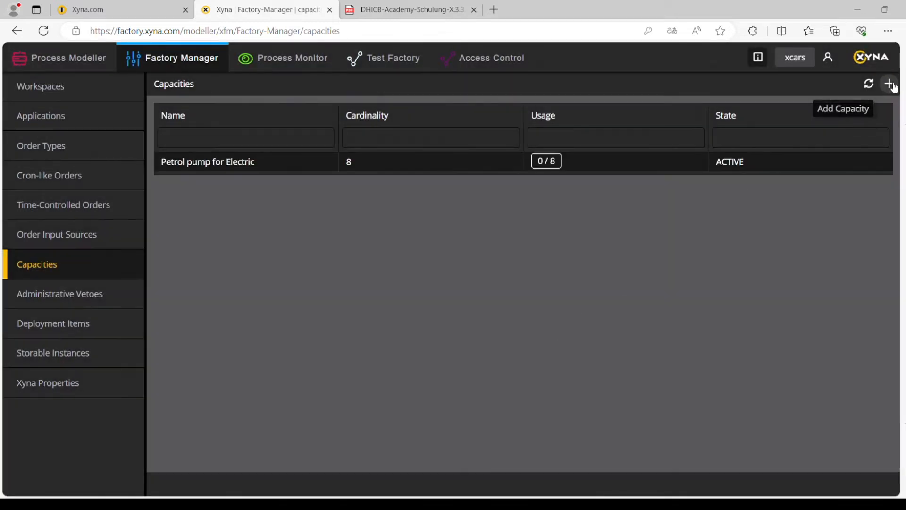
- Create an active capacity named "Petrol pump for Petrol" with cardinality 6
{"action": "left_click", "coordinate": [890, 85]}
{"action": "type", "text": "Petrol pump for Petrol"}
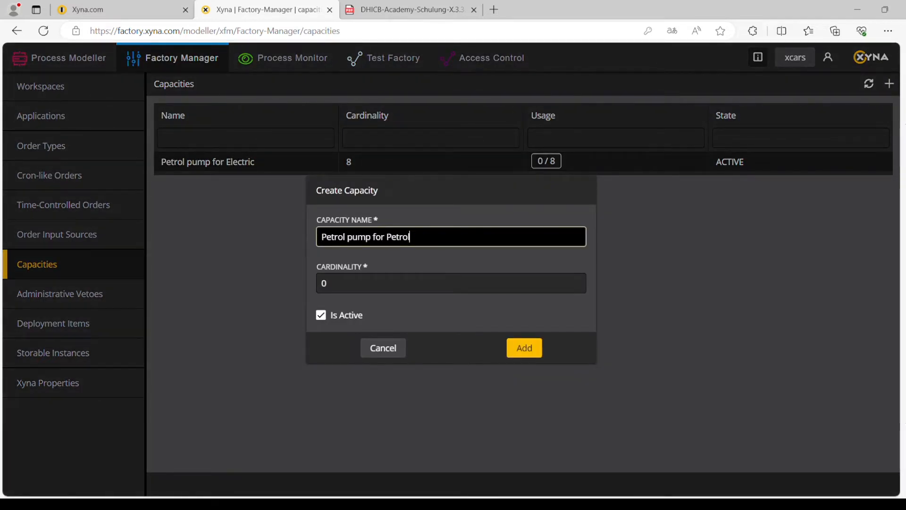
{"action": "key", "text": "Tab"}
{"action": "key", "text": "BackSpace"}
{"action": "type", "text": "6"}
{"action": "left_click", "coordinate": [524, 349]}
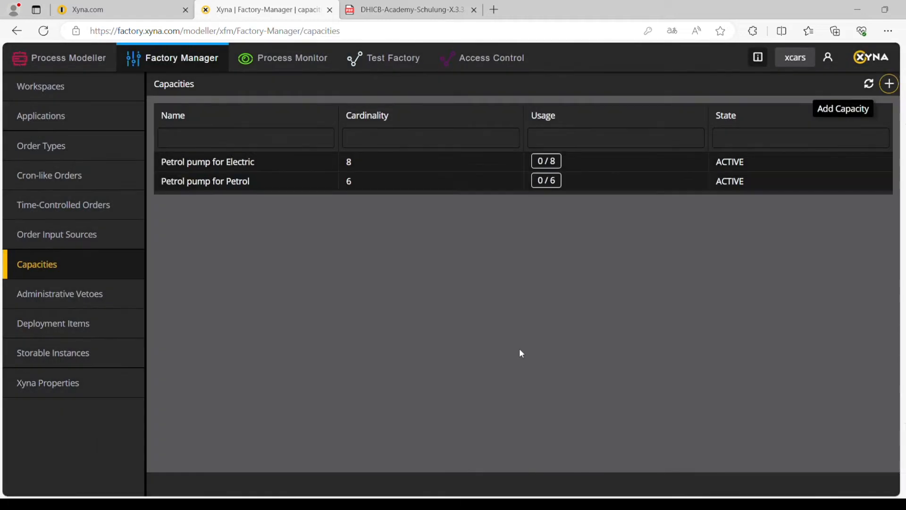
- Create an active capacity named "Petrol pump for Diesel" with cardinality 2
{"action": "left_click", "coordinate": [889, 84]}
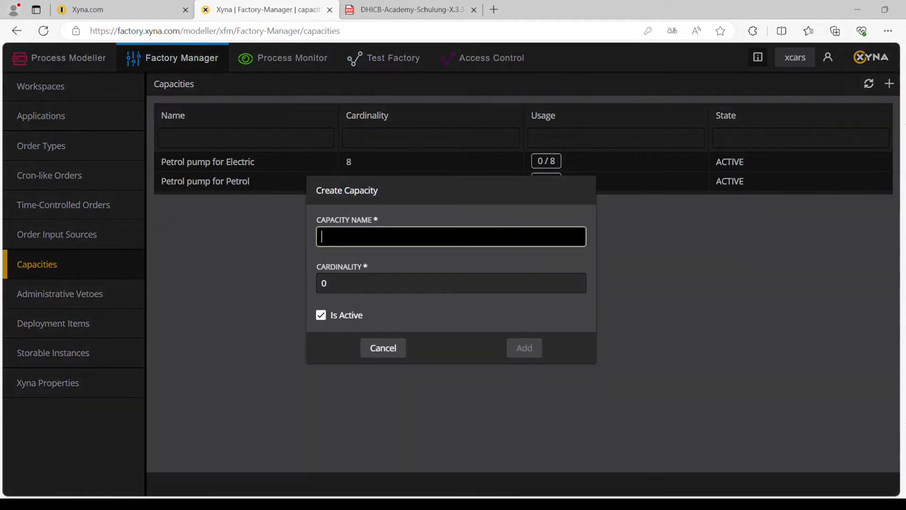
{"action": "type", "text": "Petrol pump for"}
{"action": "key", "text": "Tab"}
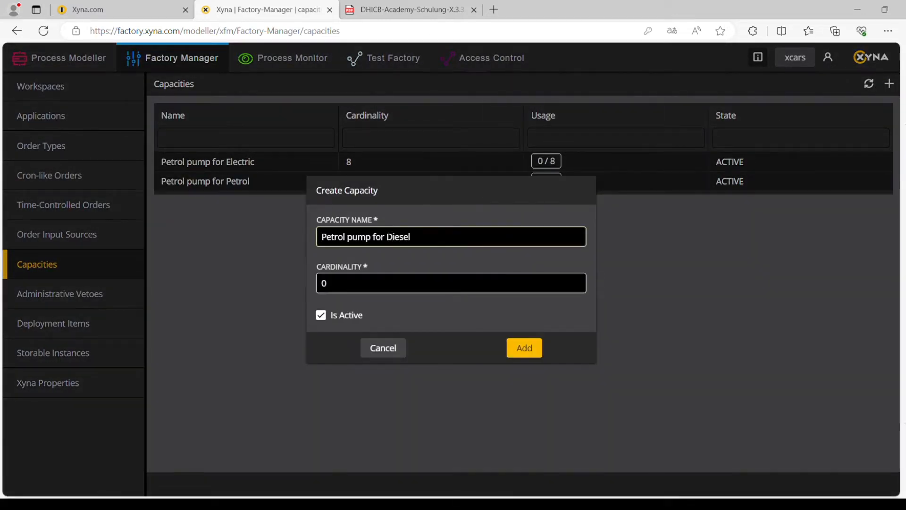
{"action": "left_click", "coordinate": [525, 348]}
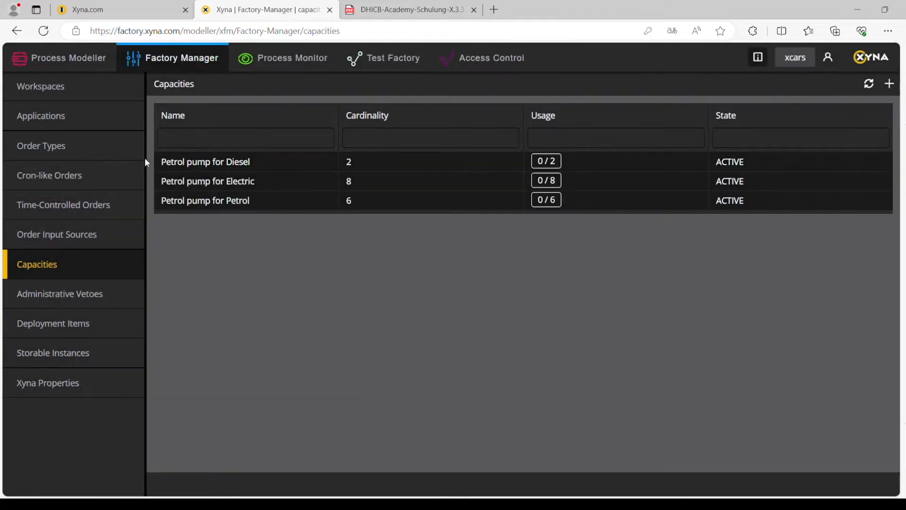
- Filter the order types by "Refuel" and assign the "Petrol pump for Diesel" capacity to xcars.wf.gasstation.RefuelDiesel, saving the change
{"action": "left_click", "coordinate": [65, 147]}
{"action": "left_click", "coordinate": [178, 142]}
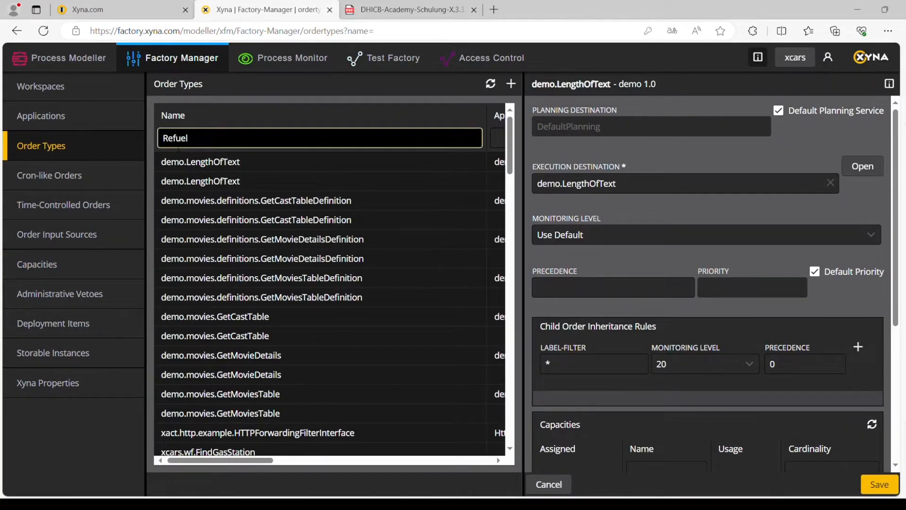
{"action": "key", "text": "Return"}
{"action": "left_click", "coordinate": [285, 184]}
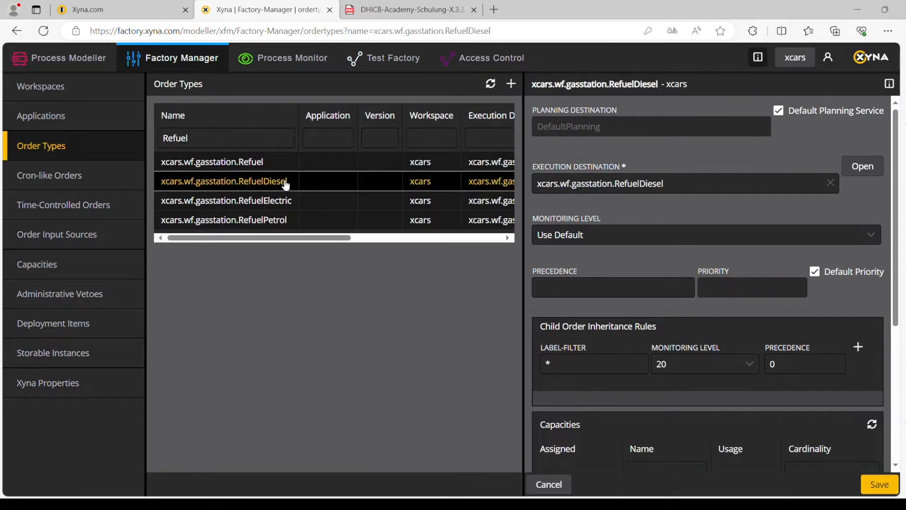
{"action": "left_click_drag", "start_coordinate": [895, 249], "coordinate": [899, 385]}
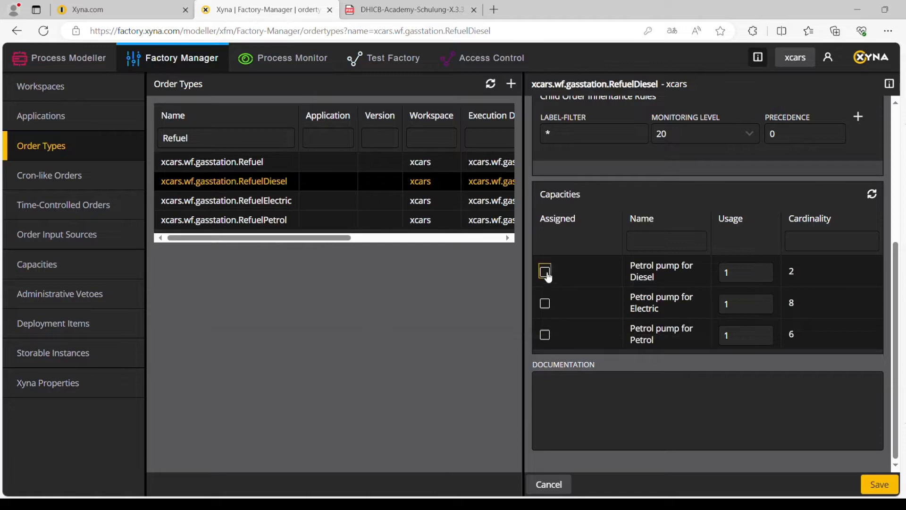
{"action": "left_click", "coordinate": [882, 485]}
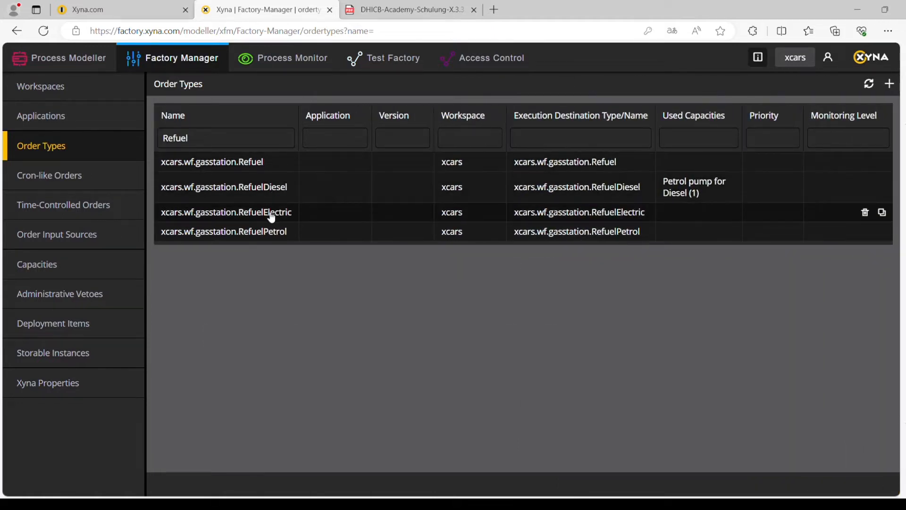
- Assign the "Petrol pump for Electric" capacity to the RefuelElectric order type and save it
{"action": "left_click", "coordinate": [287, 211]}
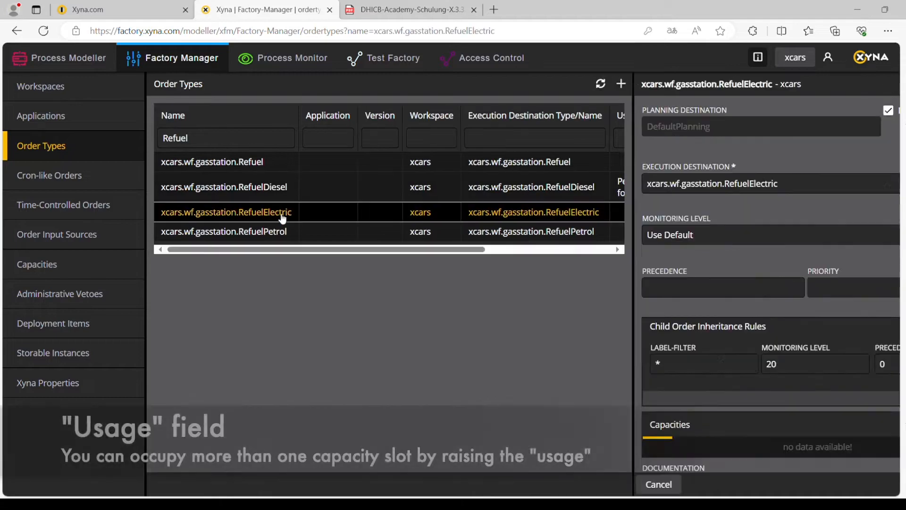
{"action": "scroll", "coordinate": [736, 321], "scroll_direction": "down", "scroll_amount": 5}
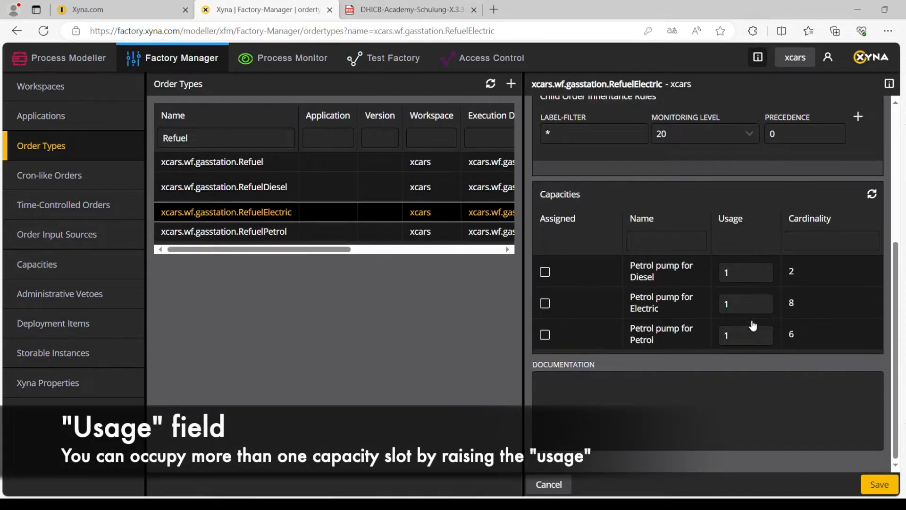
{"action": "left_click", "coordinate": [545, 306]}
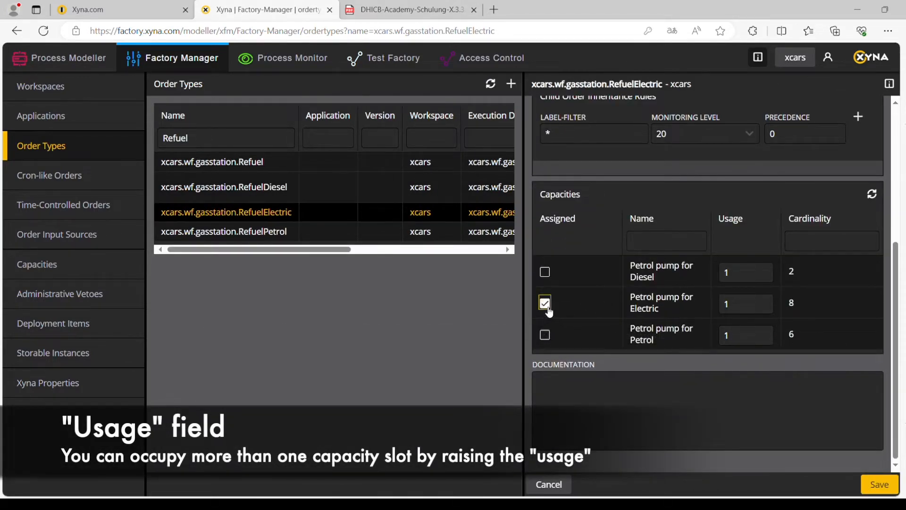
{"action": "left_click", "coordinate": [878, 486]}
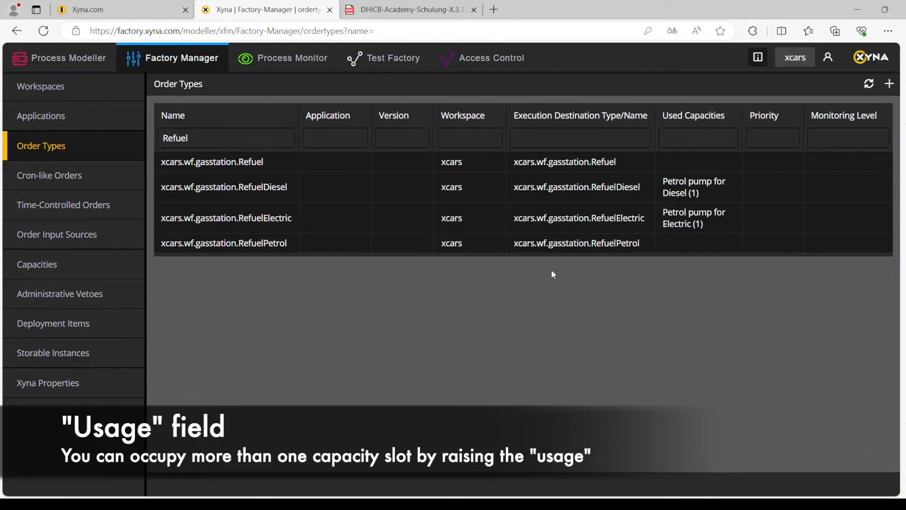
- Assign the "Petrol pump for Petrol" capacity to the RefuelPetrol order type and save it
{"action": "left_click", "coordinate": [253, 245]}
{"action": "scroll", "coordinate": [735, 345], "scroll_direction": "down", "scroll_amount": 5}
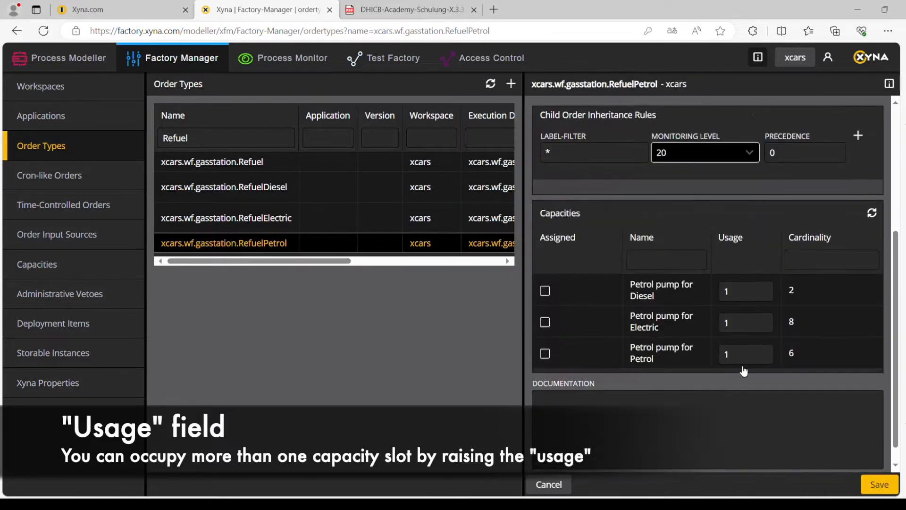
{"action": "left_click", "coordinate": [545, 335]}
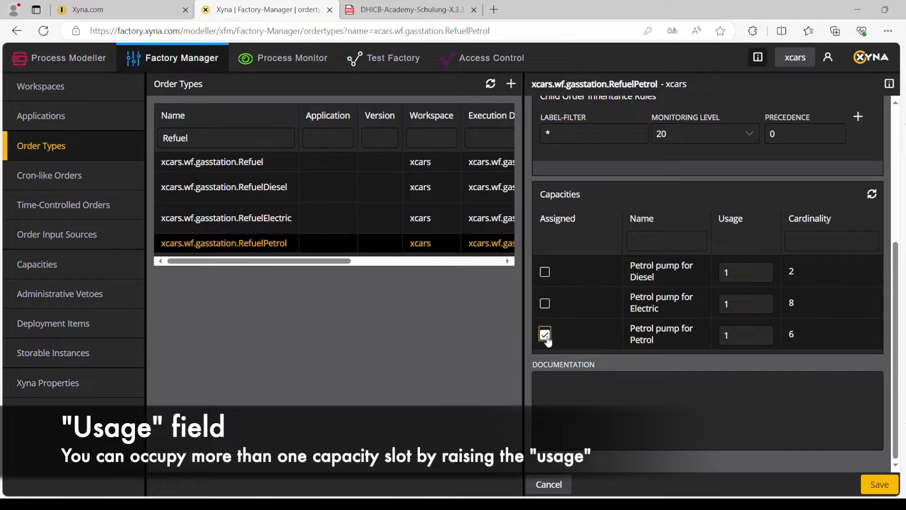
{"action": "left_click", "coordinate": [879, 485]}
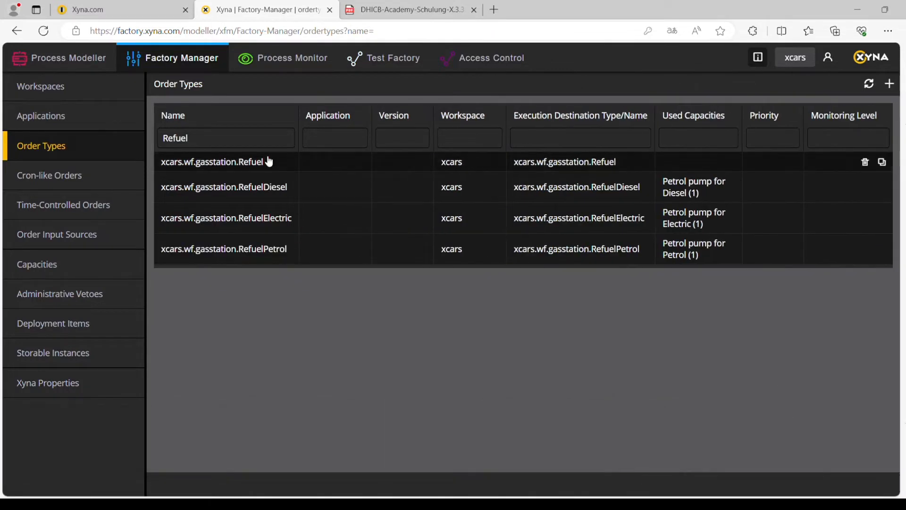
- Open the Workflow Tester for the Refuel workflow and launch it for a Vehicle with model E1 and drive type Electric
{"action": "left_click", "coordinate": [67, 61]}
{"action": "left_click", "coordinate": [688, 131]}
{"action": "left_click", "coordinate": [718, 127]}
{"action": "left_click", "coordinate": [548, 192]}
{"action": "type", "text": "E1"}
{"action": "left_click", "coordinate": [472, 302]}
{"action": "left_click", "coordinate": [519, 385]}
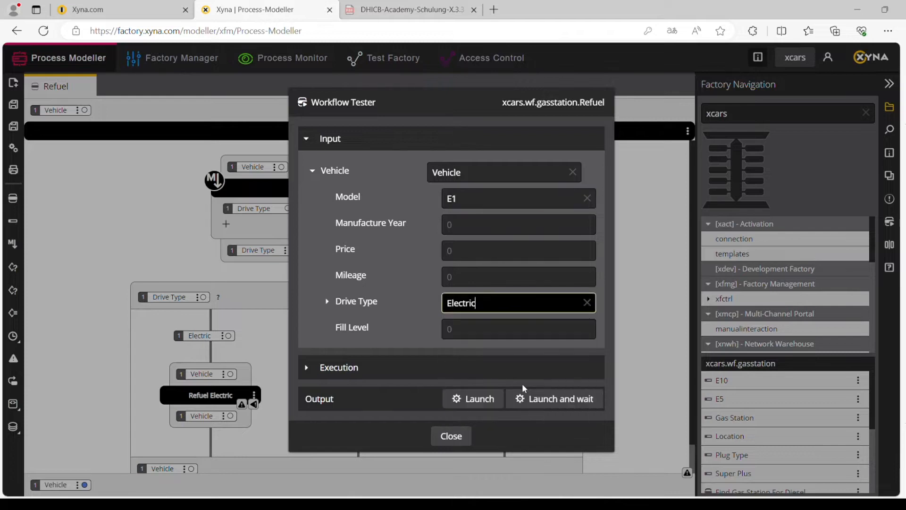
{"action": "left_click", "coordinate": [490, 402]}
- Launch another Refuel order for an electric Vehicle with model E3
{"action": "type", "text": "E3"}
{"action": "left_click_drag", "start_coordinate": [467, 201], "coordinate": [427, 198]}
{"action": "left_click", "coordinate": [481, 399]}
- Switch the drive type to Petrol and launch Refuel orders for the Vehicle models P1 and P2
{"action": "type", "text": "P1"}
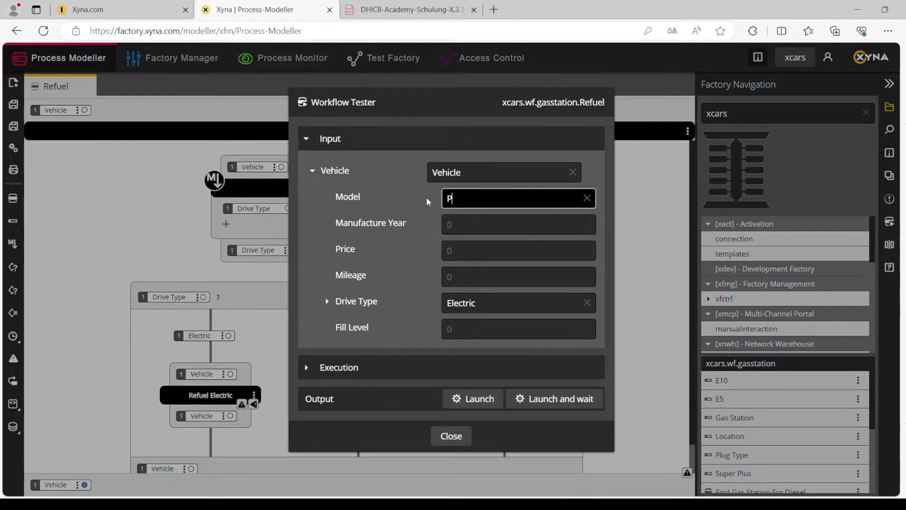
{"action": "left_click", "coordinate": [587, 303]}
{"action": "left_click", "coordinate": [486, 415]}
{"action": "left_click", "coordinate": [489, 200]}
{"action": "key", "text": "BackSpace"}
{"action": "type", "text": "2"}
{"action": "left_click", "coordinate": [487, 401]}
- Launch a Refuel order for a Vehicle with model D1 and drive type Diesel, and close the Workflow Tester
{"action": "left_click_drag", "start_coordinate": [467, 201], "coordinate": [437, 202]}
{"action": "type", "text": "D1"}
{"action": "left_click", "coordinate": [587, 303]}
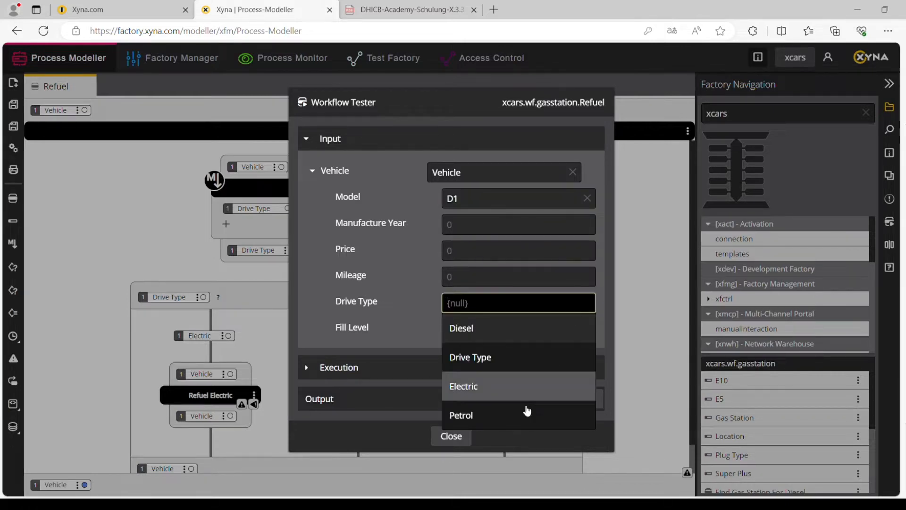
{"action": "left_click", "coordinate": [512, 329]}
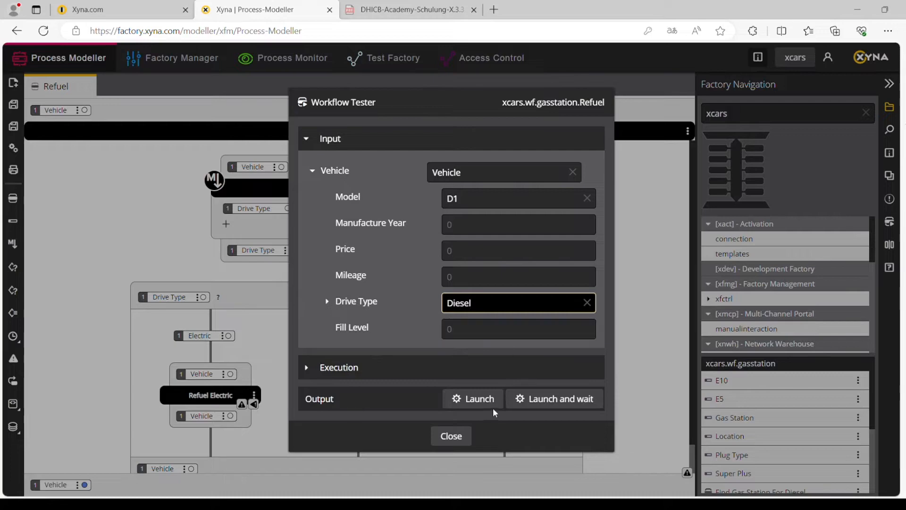
{"action": "left_click", "coordinate": [454, 437]}
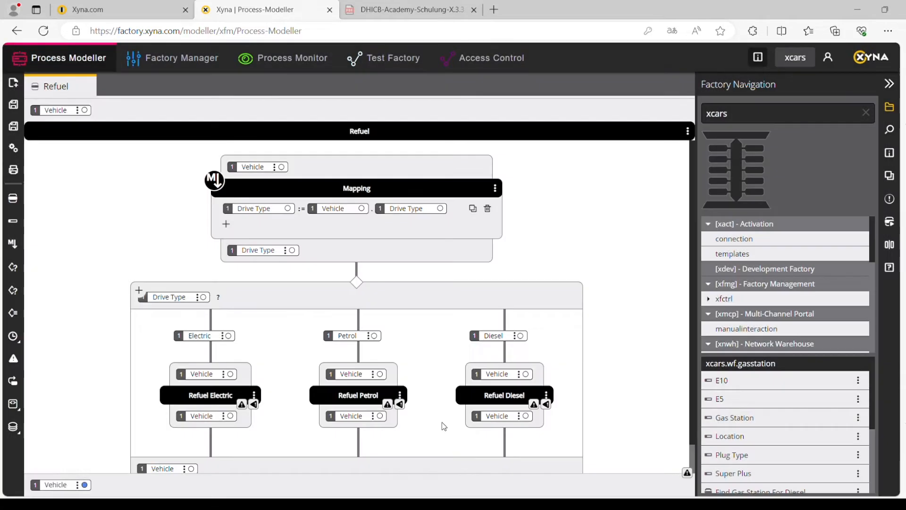
- Check the pump usage in the Capacity Monitor, inspecting the orders on "Petrol pump for Petrol" and refreshing as they run
{"action": "left_click", "coordinate": [297, 58]}
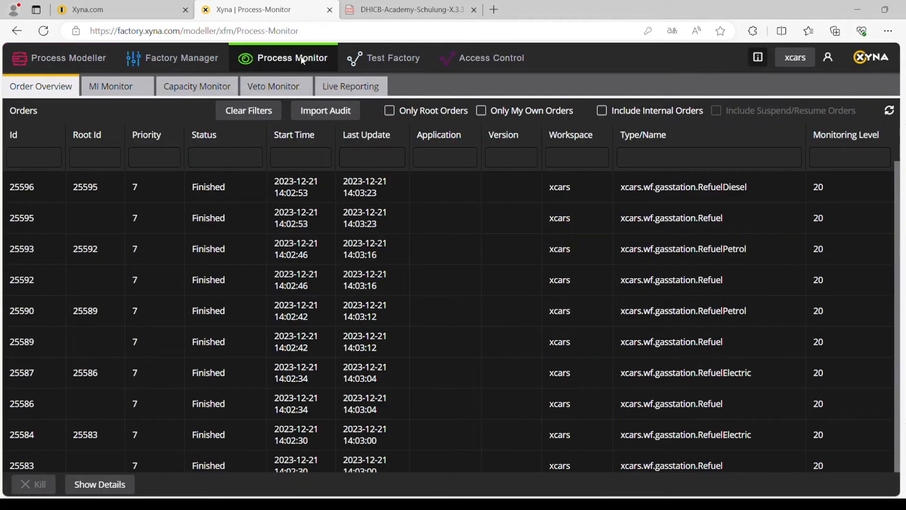
{"action": "left_click", "coordinate": [204, 90]}
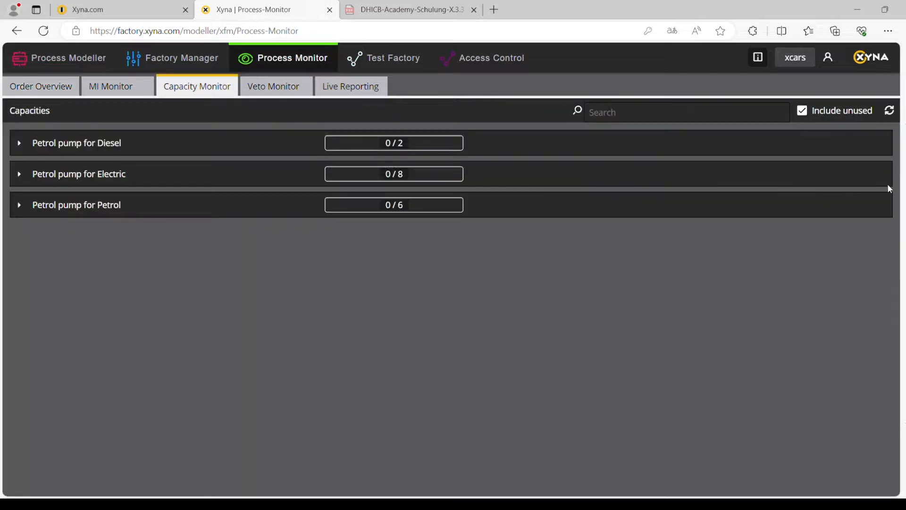
{"action": "left_click", "coordinate": [891, 114]}
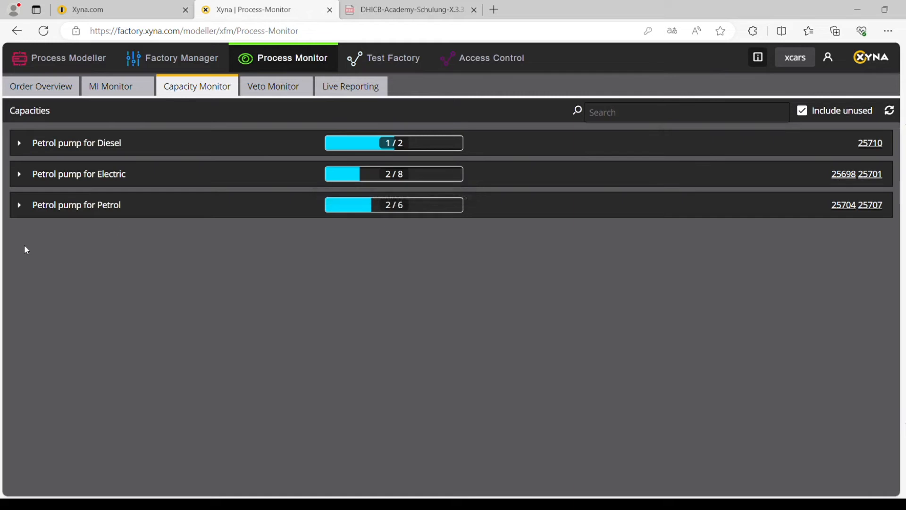
{"action": "left_click", "coordinate": [19, 205]}
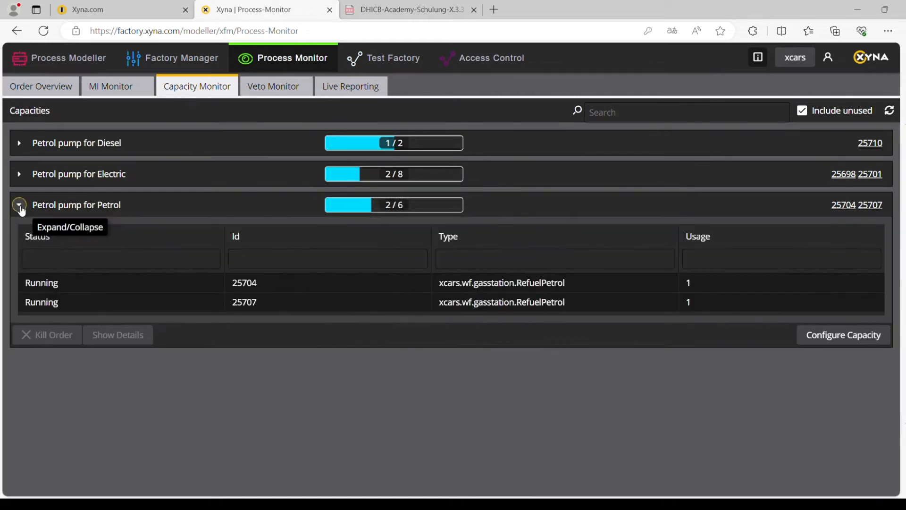
{"action": "left_click", "coordinate": [891, 113]}
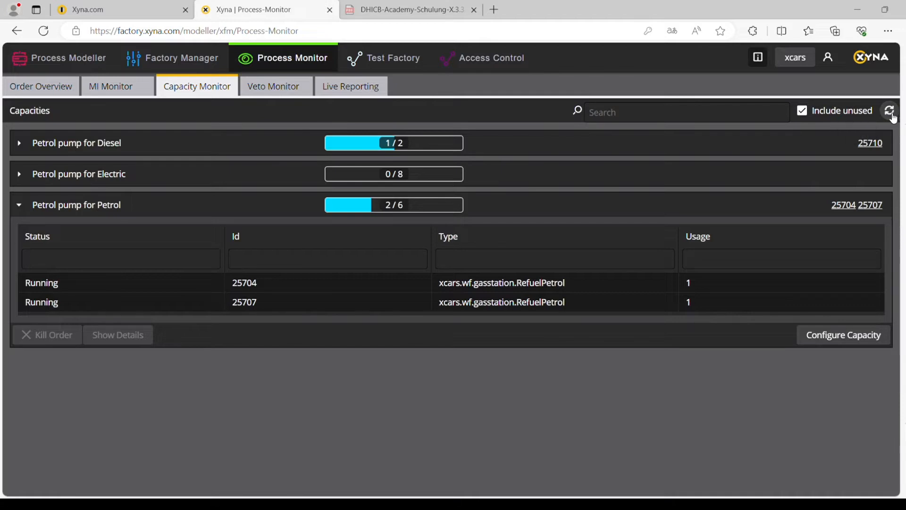
{"action": "left_click", "coordinate": [890, 111]}
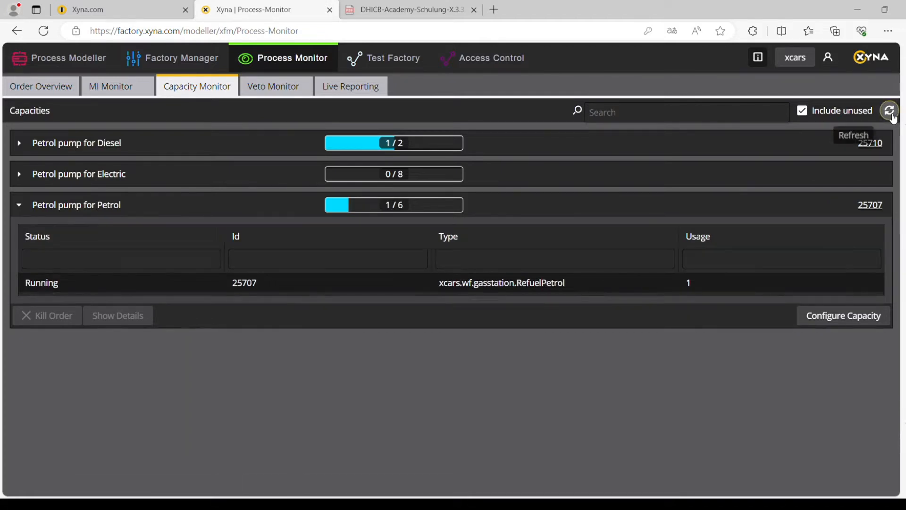
{"action": "left_click", "coordinate": [890, 111]}
{"action": "left_click", "coordinate": [19, 205]}
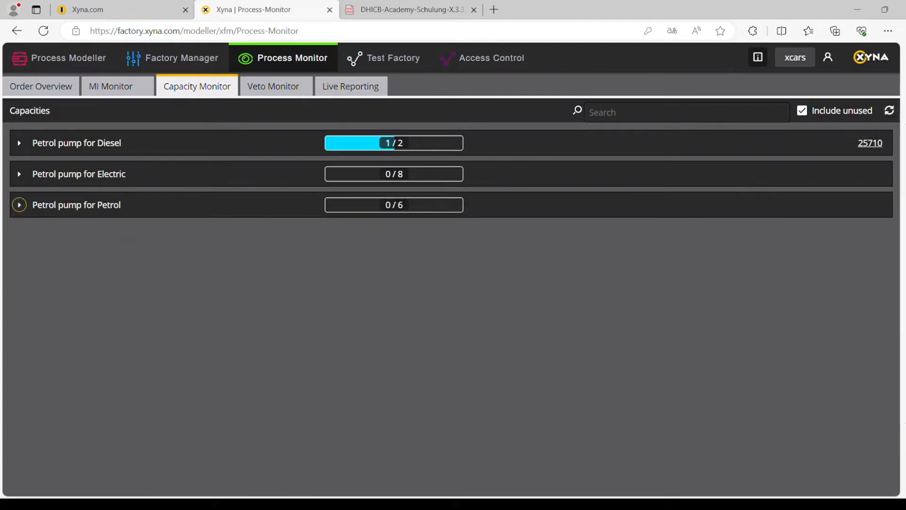
{"action": "left_click", "coordinate": [890, 111]}
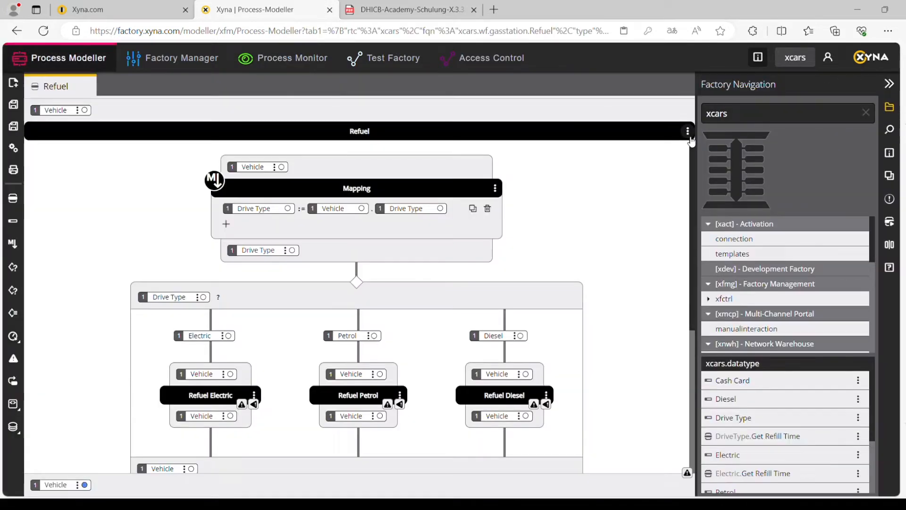
- Open the Workflow Tester for the Refuel workflow and launch it for a Vehicle with drive type Diesel and model D1
{"action": "left_click", "coordinate": [688, 131]}
{"action": "left_click", "coordinate": [742, 126]}
{"action": "left_click", "coordinate": [462, 250]}
{"action": "left_click", "coordinate": [481, 277]}
{"action": "left_click", "coordinate": [512, 297]}
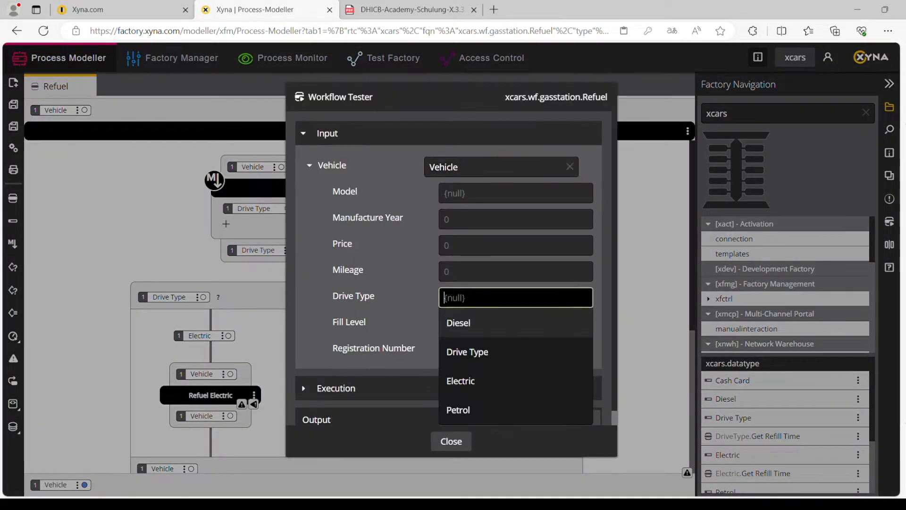
{"action": "left_click", "coordinate": [509, 327]}
{"action": "type", "text": "D1"}
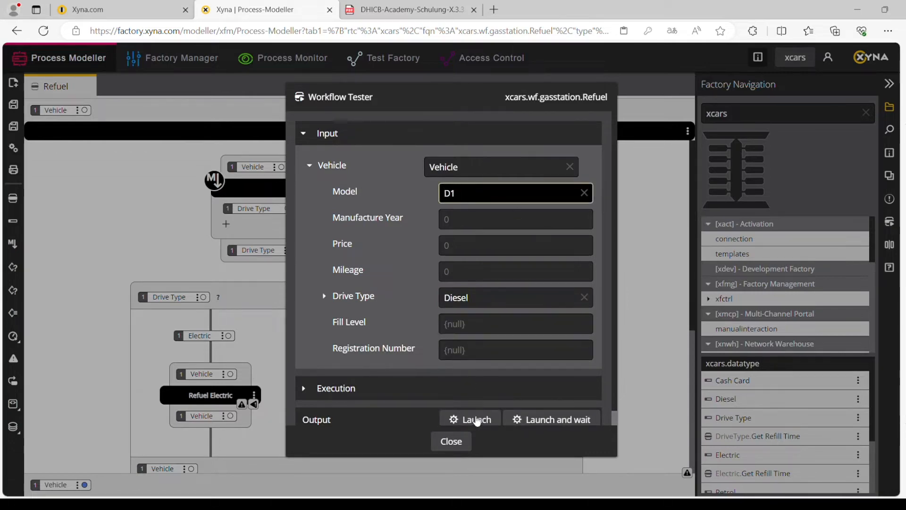
- Launch further Refuel orders for Diesel Vehicle models D2 through D4 and close the Workflow Tester
{"action": "key", "text": "BackSpace"}
{"action": "type", "text": "2"}
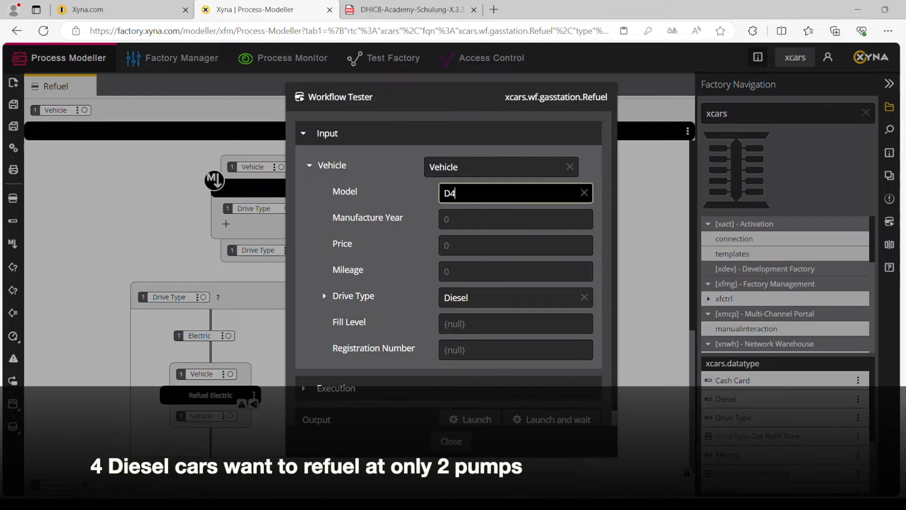
{"action": "left_click", "coordinate": [458, 446]}
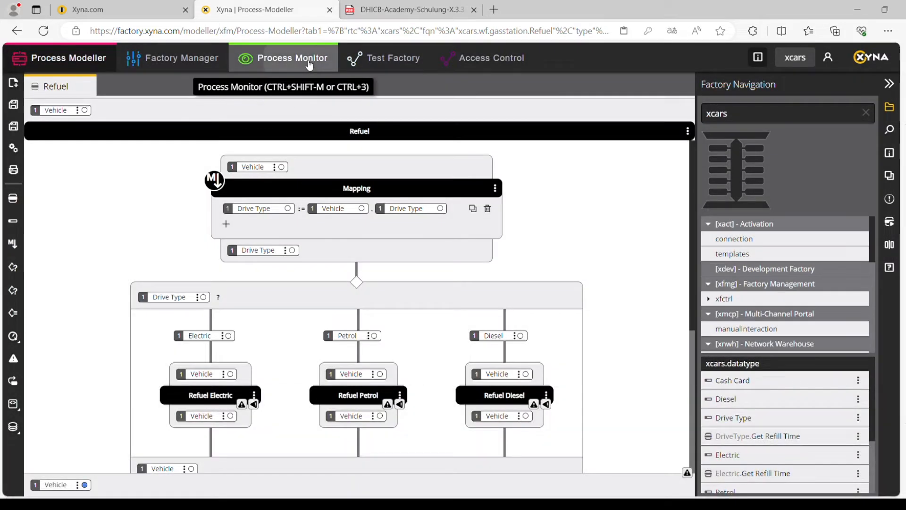
- Open the Capacity Monitor and inspect the running and waiting orders of "Petrol pump for Diesel"
{"action": "left_click", "coordinate": [309, 61]}
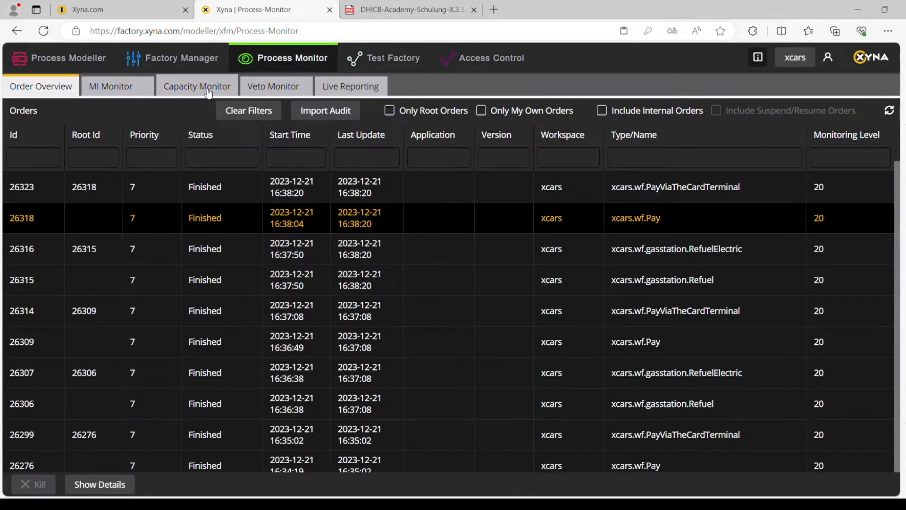
{"action": "left_click", "coordinate": [200, 87]}
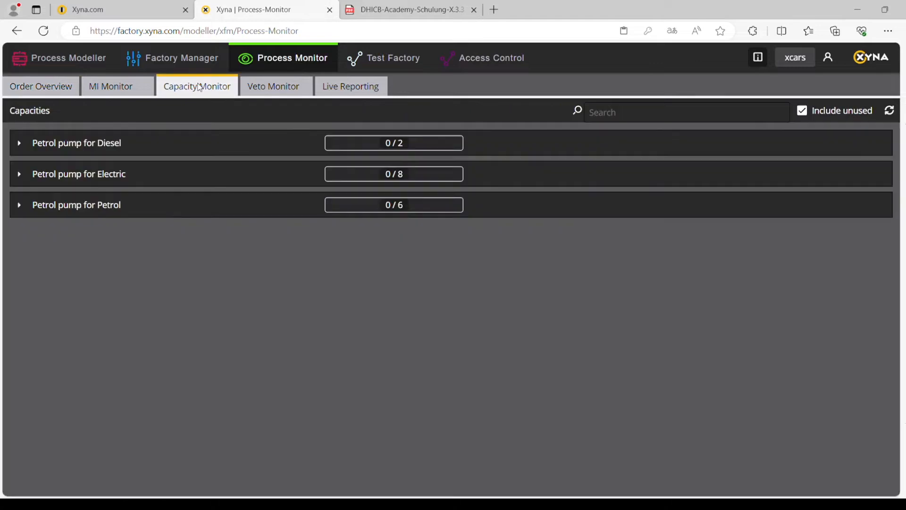
{"action": "left_click", "coordinate": [890, 111]}
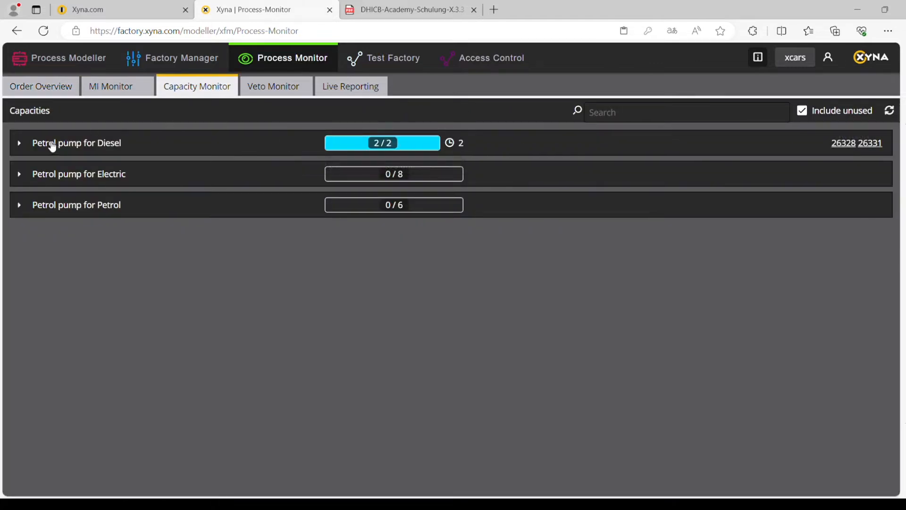
{"action": "left_click", "coordinate": [20, 143]}
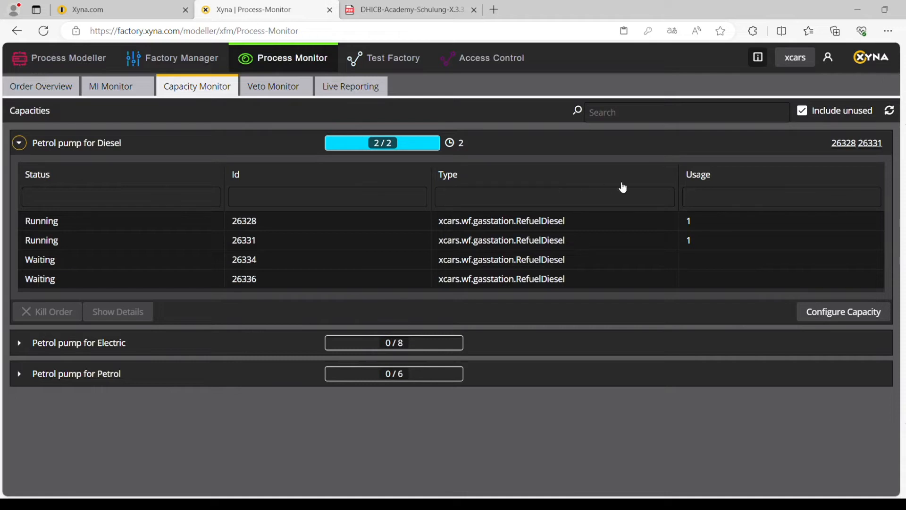
{"action": "mouse_move", "coordinate": [457, 147]}
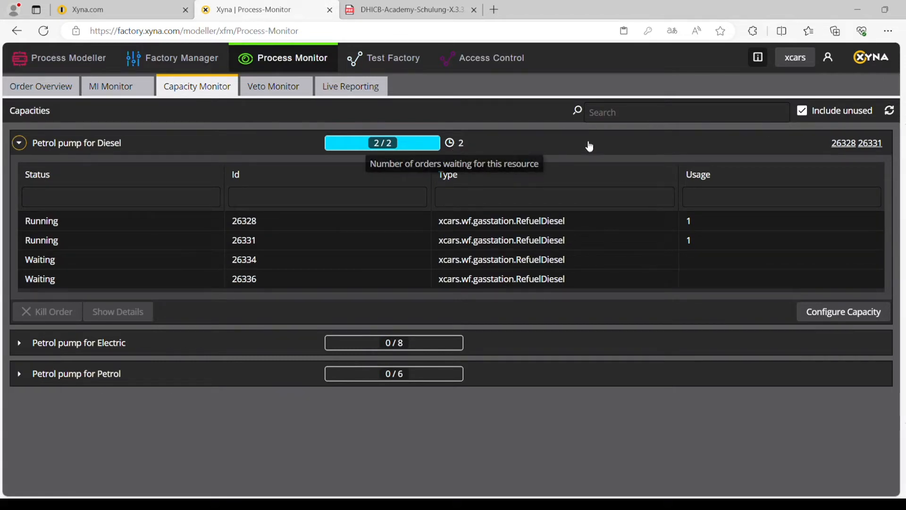
- Refresh the Capacity Monitor repeatedly to follow how the RefuelDiesel orders take turns on the diesel pumps
{"action": "left_click", "coordinate": [891, 113]}
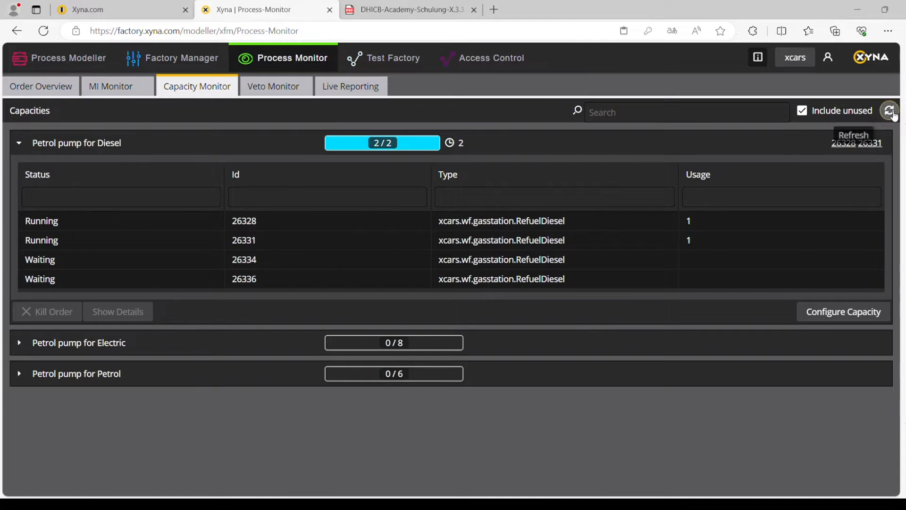
{"action": "mouse_move", "coordinate": [466, 147]}
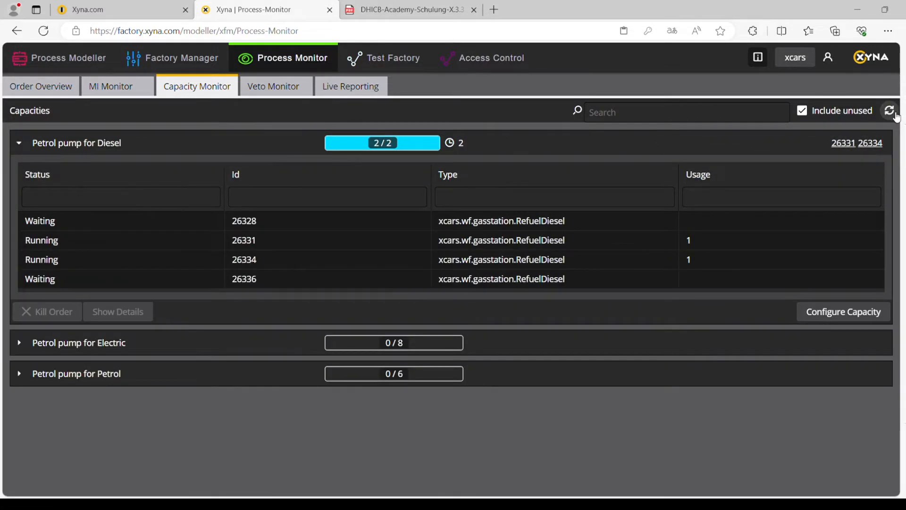
{"action": "left_click", "coordinate": [891, 112]}
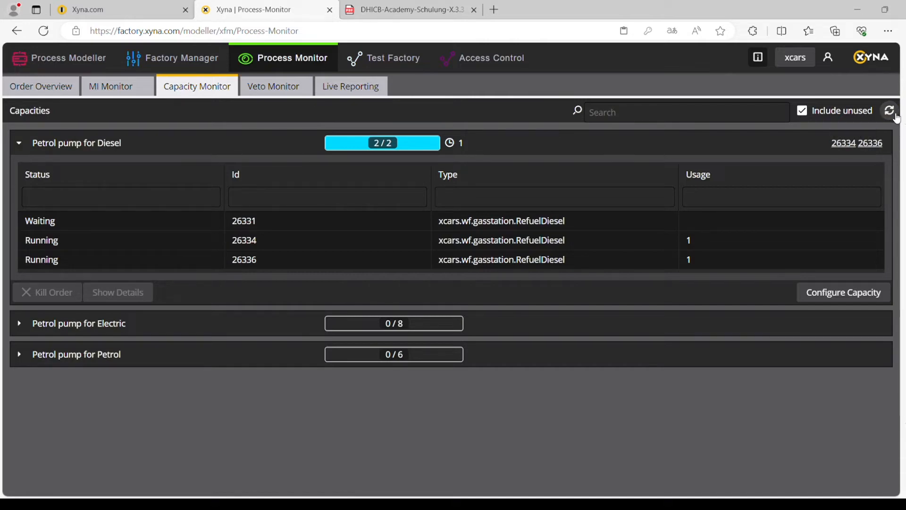
{"action": "left_click", "coordinate": [895, 114]}
{"action": "left_click", "coordinate": [895, 114]}
{"action": "left_click", "coordinate": [895, 115]}
{"action": "left_click", "coordinate": [895, 115]}
{"action": "left_click", "coordinate": [894, 114]}
{"action": "left_click", "coordinate": [895, 114]}
- Save the empty new workflow as "Use Baby Care Room" under the path xcars.wf.gasstation
{"action": "left_click", "coordinate": [867, 62]}
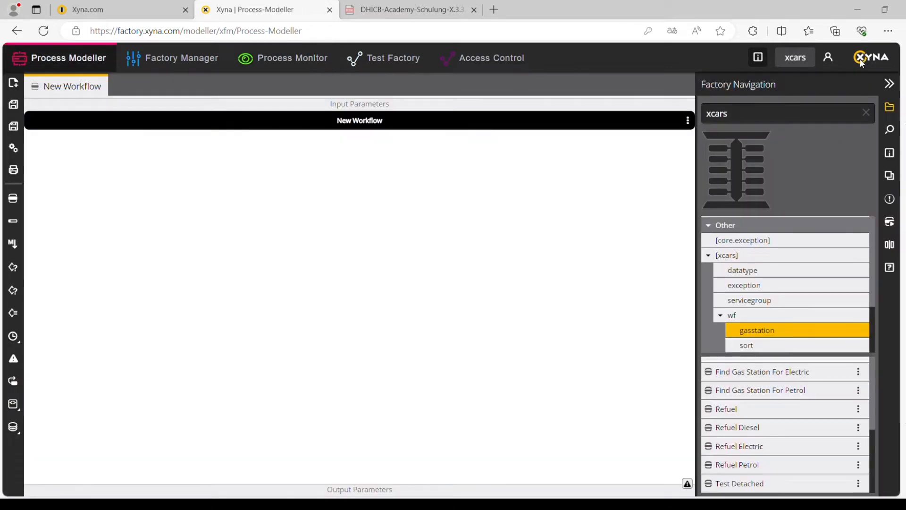
{"action": "left_click", "coordinate": [13, 126]}
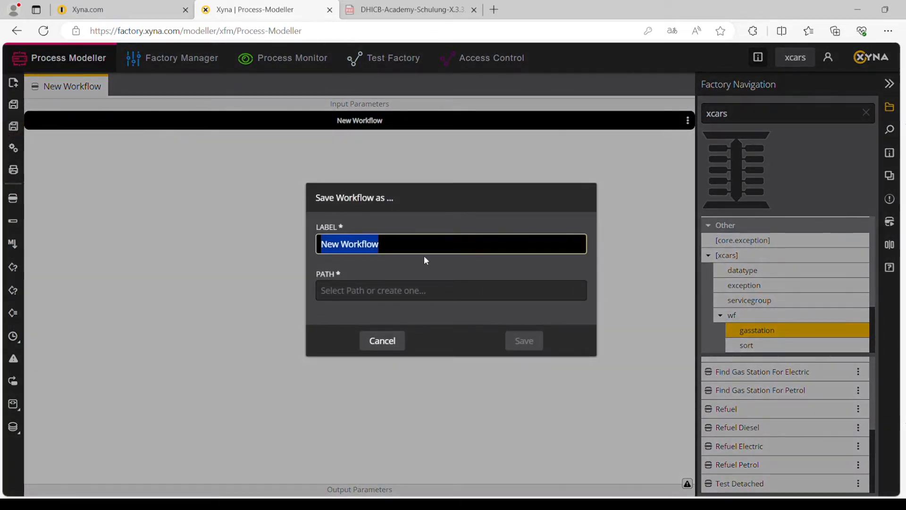
{"action": "type", "text": "Use Baby Care Roo"}
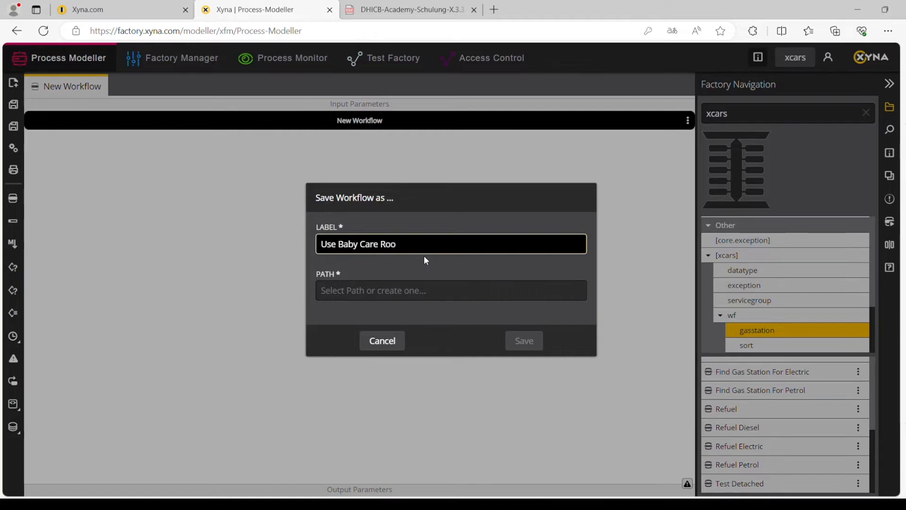
{"action": "type", "text": "m"}
{"action": "left_click", "coordinate": [409, 290]}
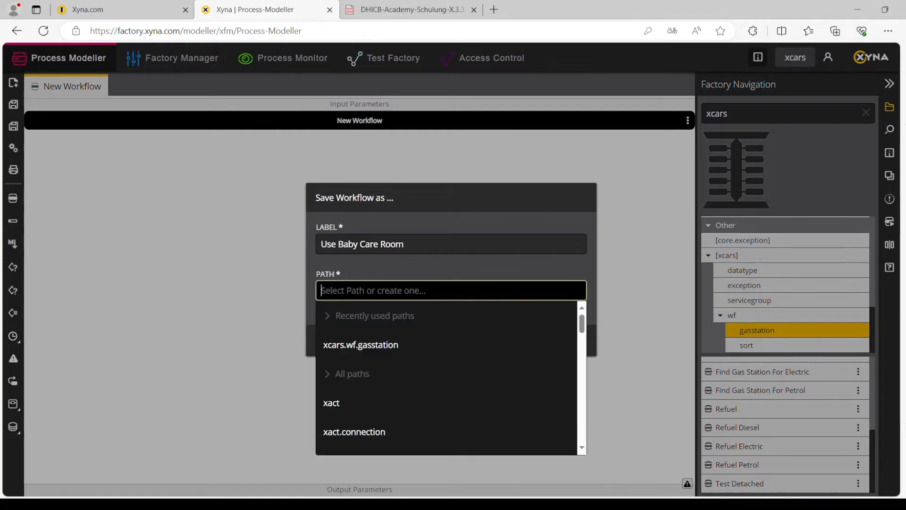
{"action": "left_click", "coordinate": [404, 348]}
{"action": "left_click", "coordinate": [524, 340]}
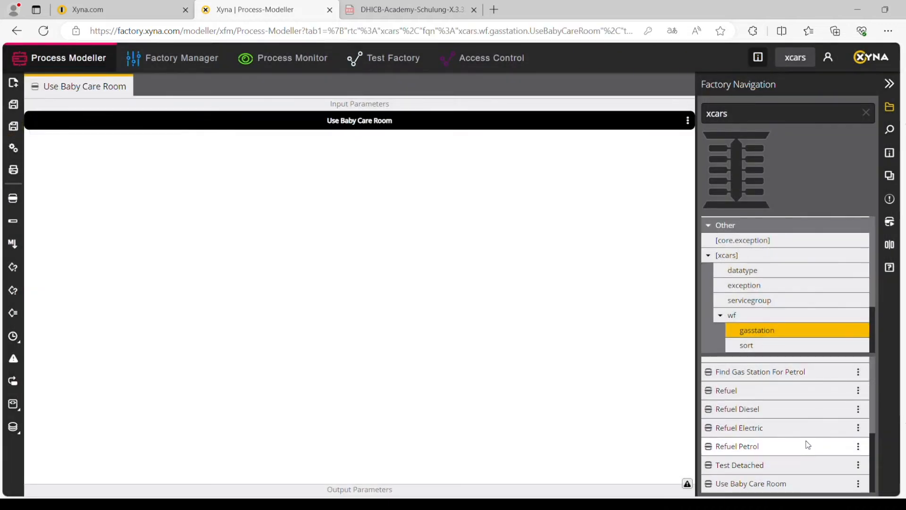
- Insert the Change Diaper workflow from the gasstation path into Use Baby Care Room, then save and deploy it
{"action": "scroll", "coordinate": [805, 442], "scroll_direction": "up", "scroll_amount": 2}
{"action": "scroll", "coordinate": [808, 443], "scroll_direction": "up", "scroll_amount": 2}
{"action": "left_click_drag", "start_coordinate": [766, 421], "coordinate": [335, 242]}
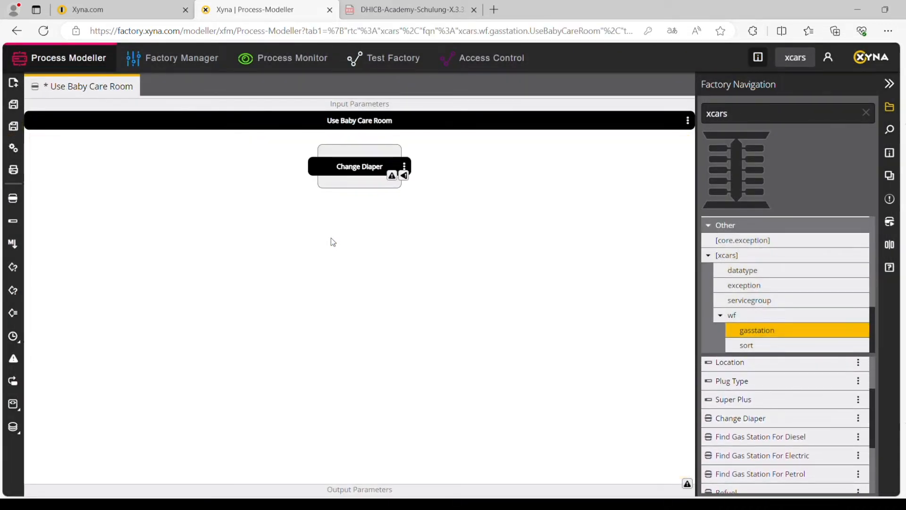
{"action": "left_click", "coordinate": [14, 148]}
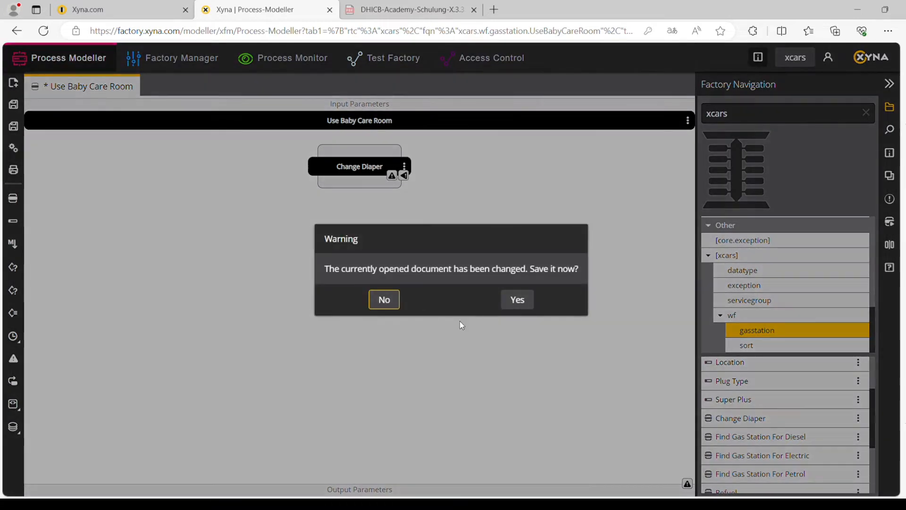
{"action": "left_click", "coordinate": [515, 302]}
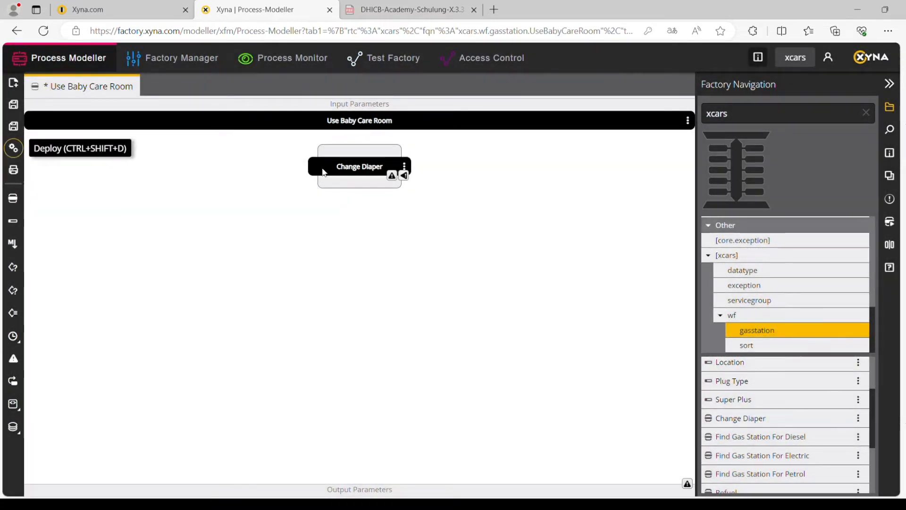
- Create a new workflow and save it as "Planning Use Baby Care Room" under the path xcars.wf.gasstation
{"action": "left_click", "coordinate": [14, 94]}
{"action": "left_click", "coordinate": [67, 85]}
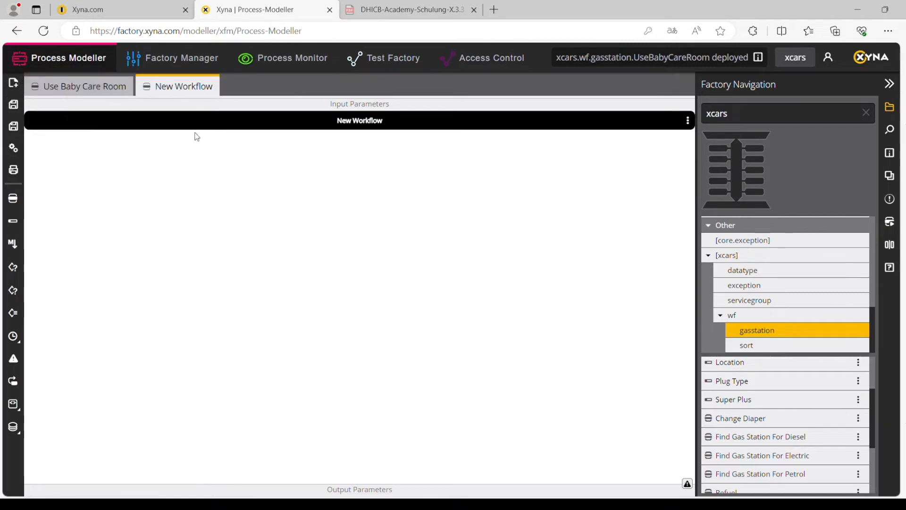
{"action": "left_click", "coordinate": [14, 125]}
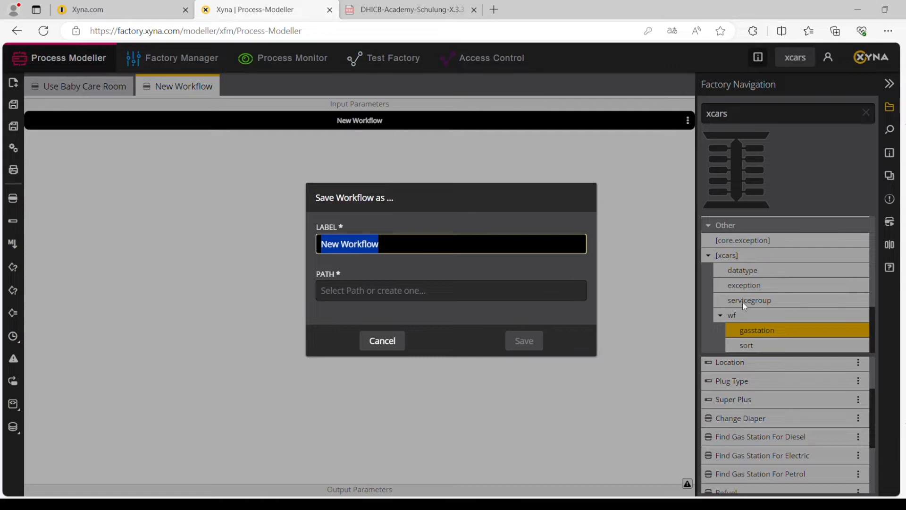
{"action": "type", "text": "Planning "}
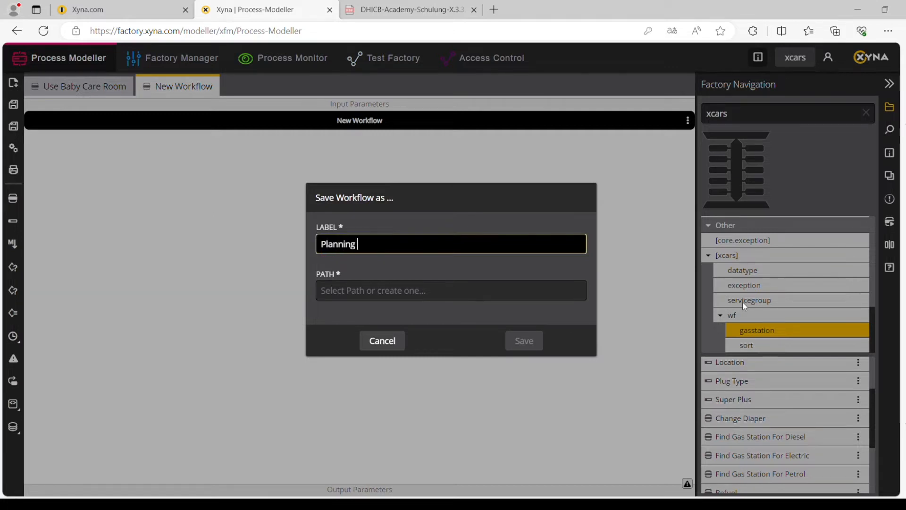
{"action": "type", "text": "Use Baby Care Room"}
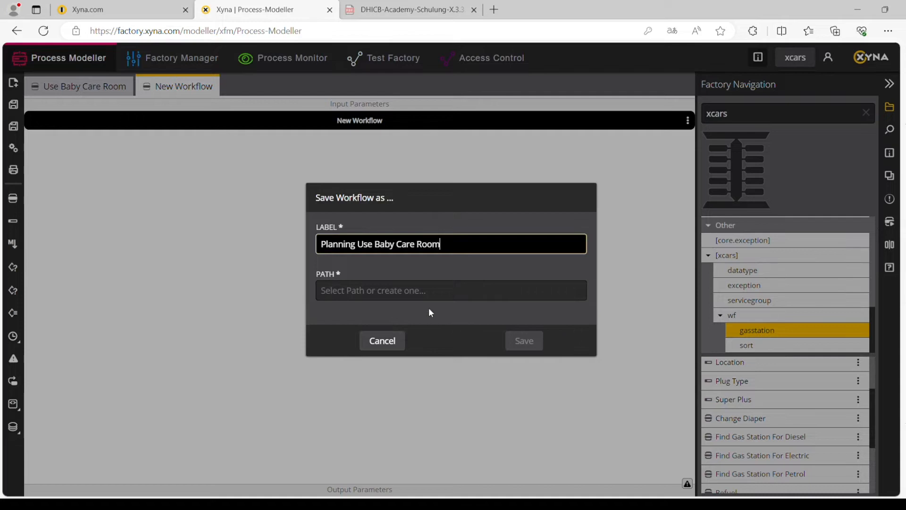
{"action": "left_click", "coordinate": [425, 293]}
{"action": "left_click", "coordinate": [390, 348]}
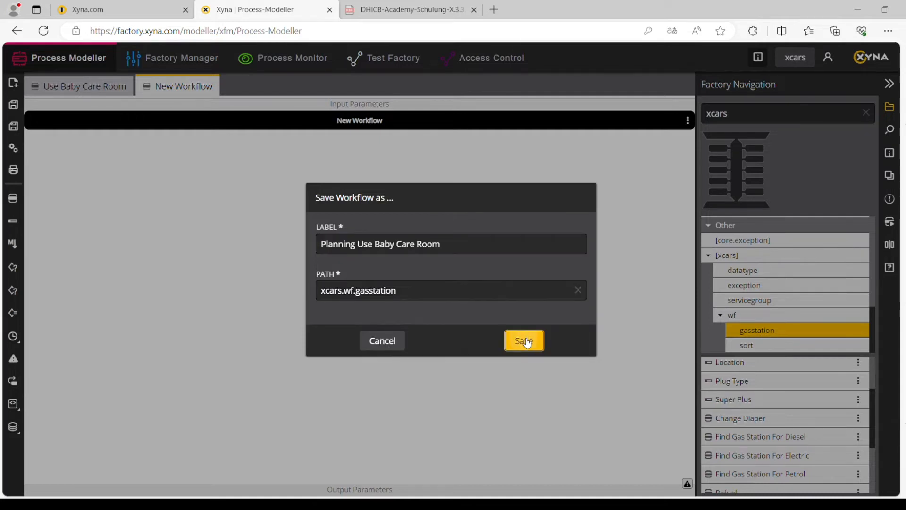
{"action": "left_click", "coordinate": [523, 340]}
- Insert the createSchedulerInformation service into the planning workflow, followed by a mapping with SchedulerInformation as input and output
{"action": "left_click", "coordinate": [891, 132]}
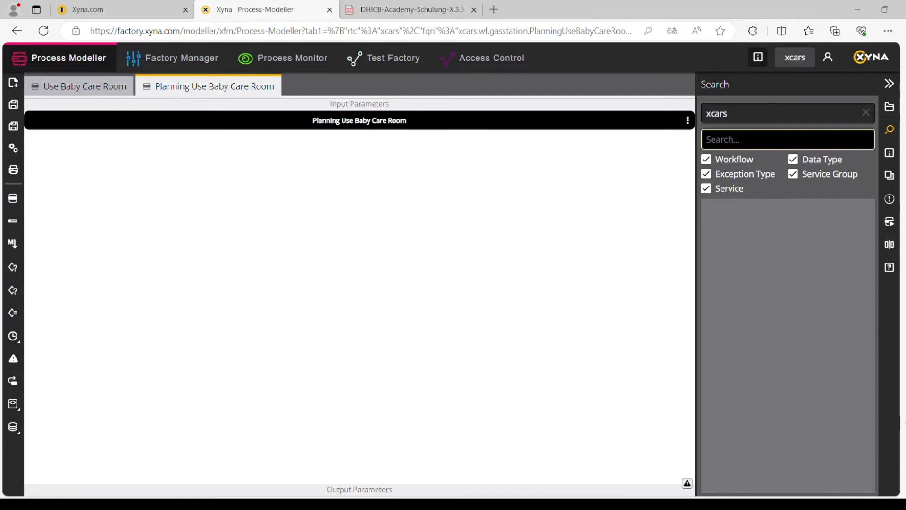
{"action": "left_click", "coordinate": [802, 144]}
{"action": "type", "text": "creates"}
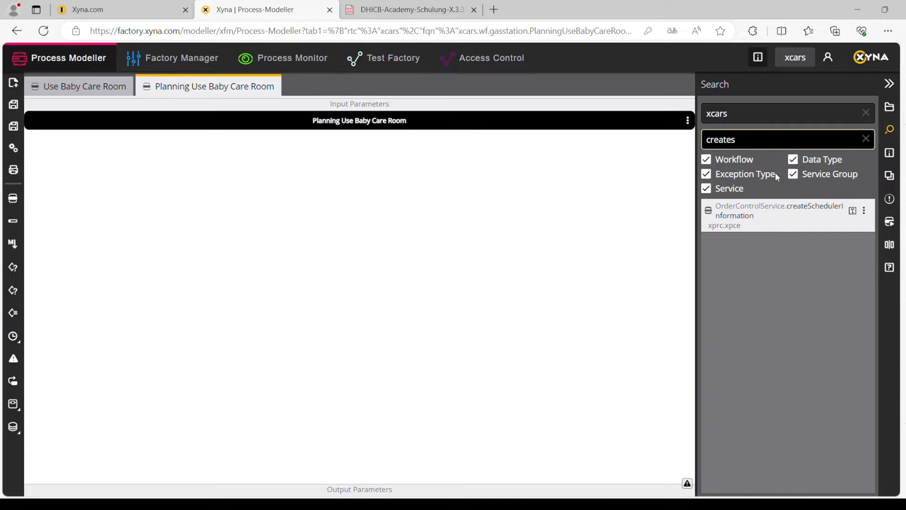
{"action": "left_click_drag", "start_coordinate": [757, 208], "coordinate": [353, 180]}
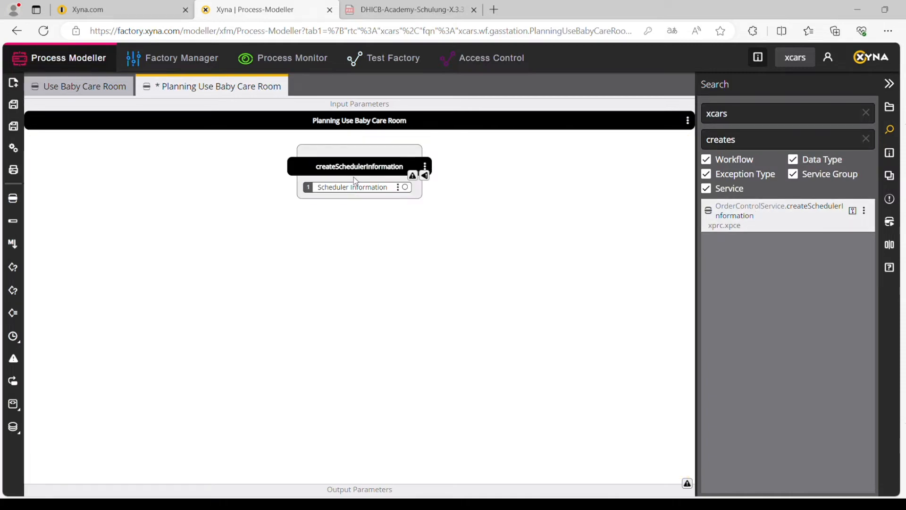
{"action": "left_click_drag", "start_coordinate": [12, 242], "coordinate": [319, 253]}
{"action": "left_click_drag", "start_coordinate": [379, 189], "coordinate": [350, 299]}
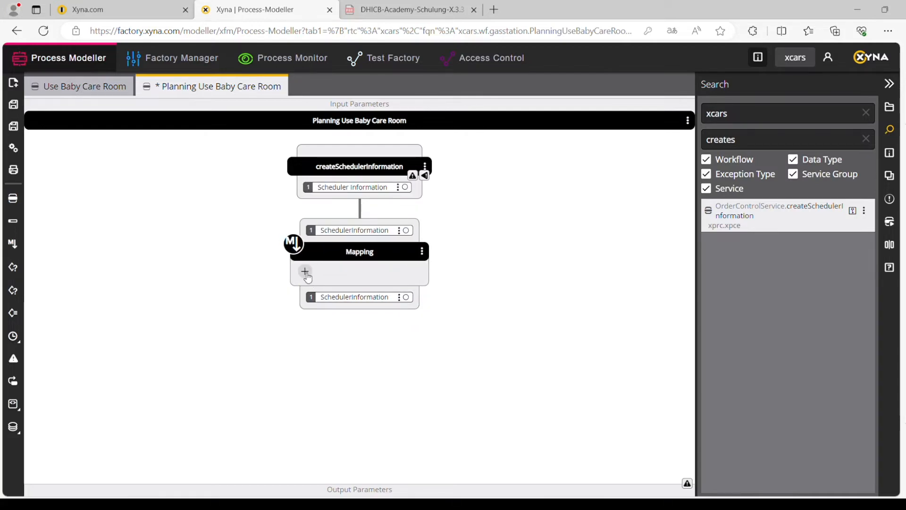
- Add a mapping assignment that sets VetoName of the SchedulerInformation's Vetos[0] to "Baby Care Room"
{"action": "left_click", "coordinate": [305, 272]}
{"action": "left_click", "coordinate": [400, 278]}
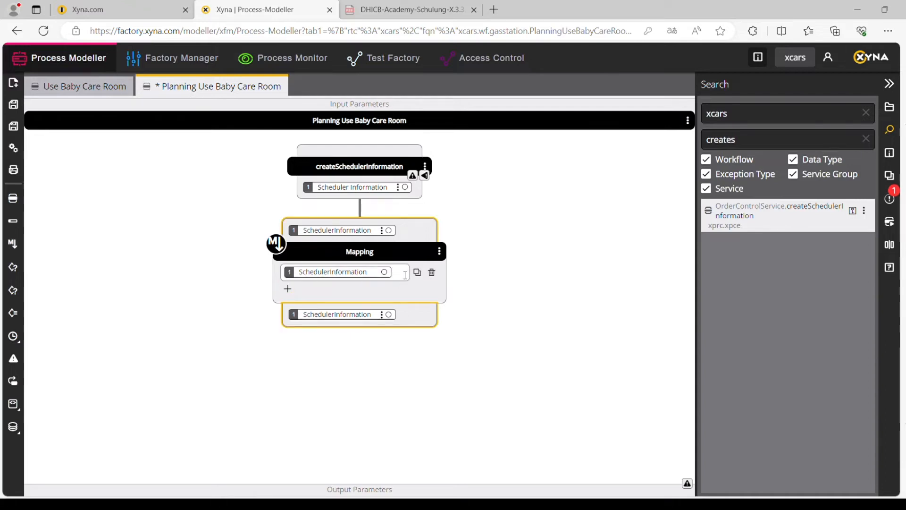
{"action": "left_click", "coordinate": [387, 334]}
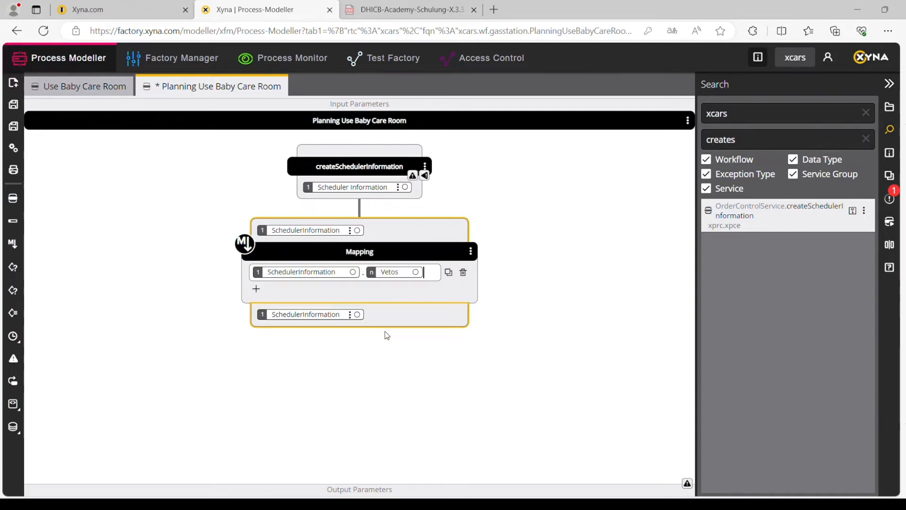
{"action": "type", "text": "["}
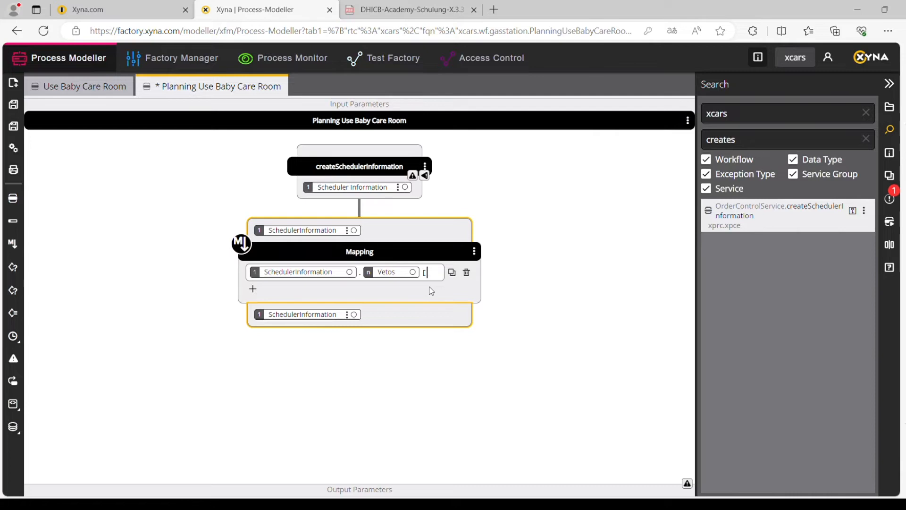
{"action": "type", "text": "0]"}
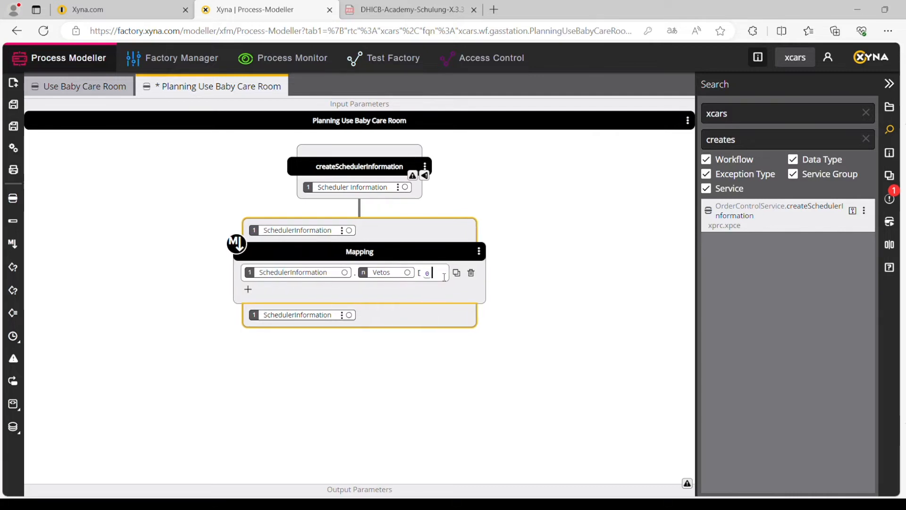
{"action": "type", "text": "."}
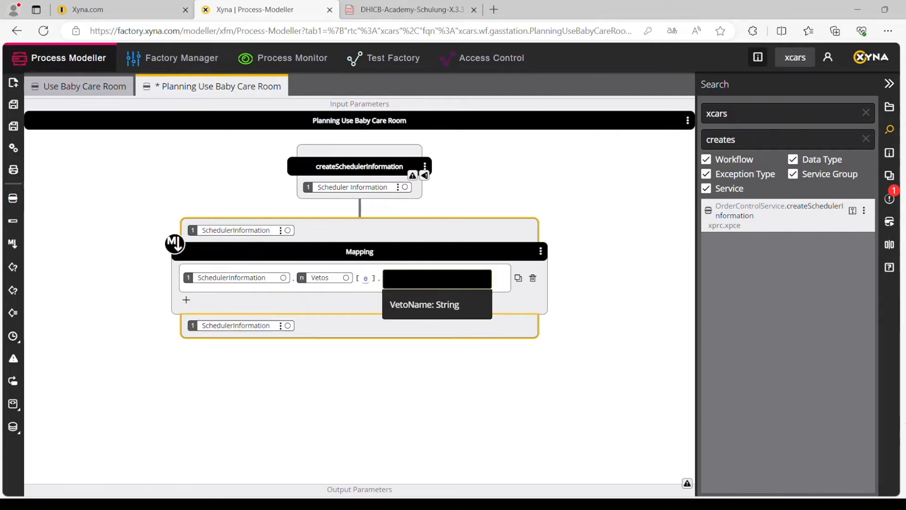
{"action": "left_click", "coordinate": [415, 306]}
{"action": "type", "text": ":= Ba"}
{"action": "type", "text": "by Care "}
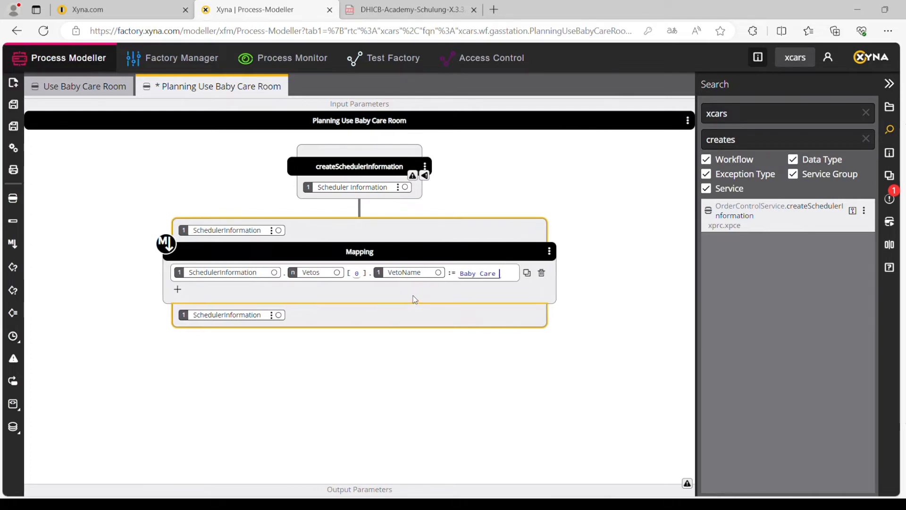
{"action": "type", "text": "Room"}
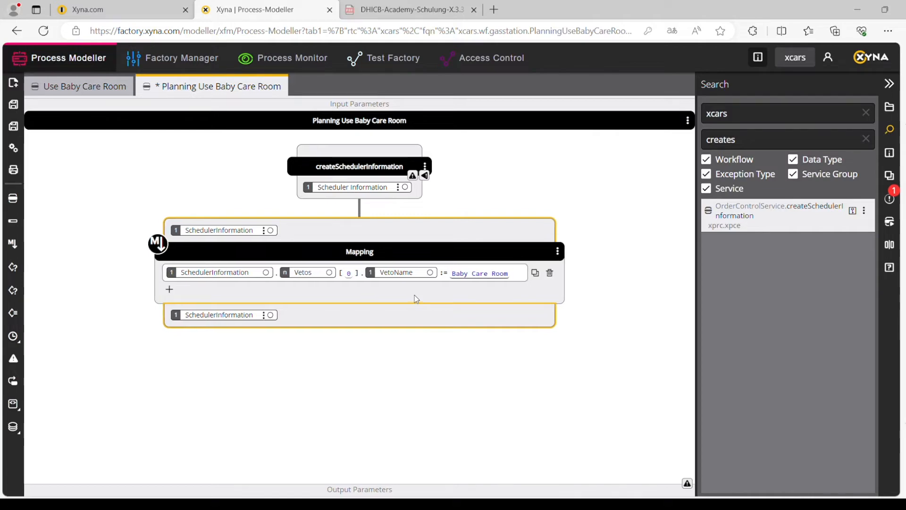
{"action": "left_click", "coordinate": [432, 331]}
- Add SchedulerInformation as the workflow's output parameter, link it to the mapping's output, and deploy the planning workflow
{"action": "left_click_drag", "start_coordinate": [239, 311], "coordinate": [118, 490]}
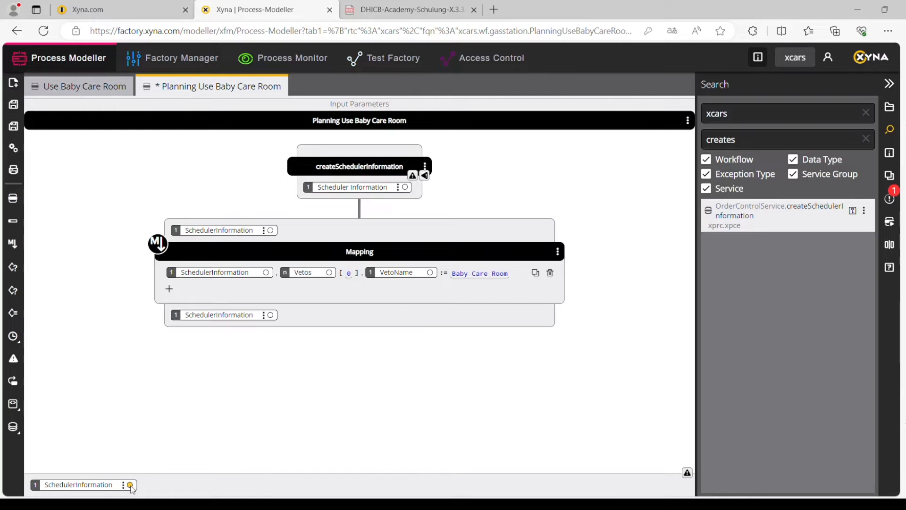
{"action": "left_click", "coordinate": [118, 487]}
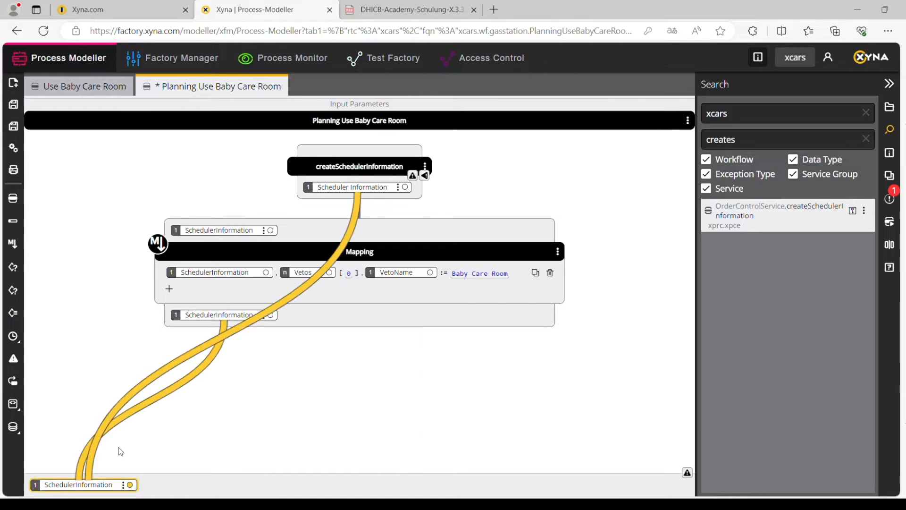
{"action": "left_click", "coordinate": [81, 470]}
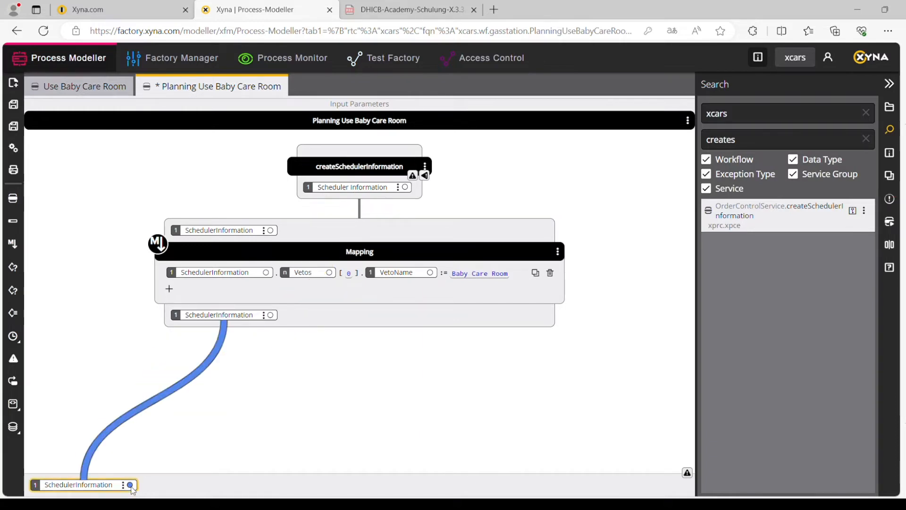
{"action": "left_click", "coordinate": [75, 377]}
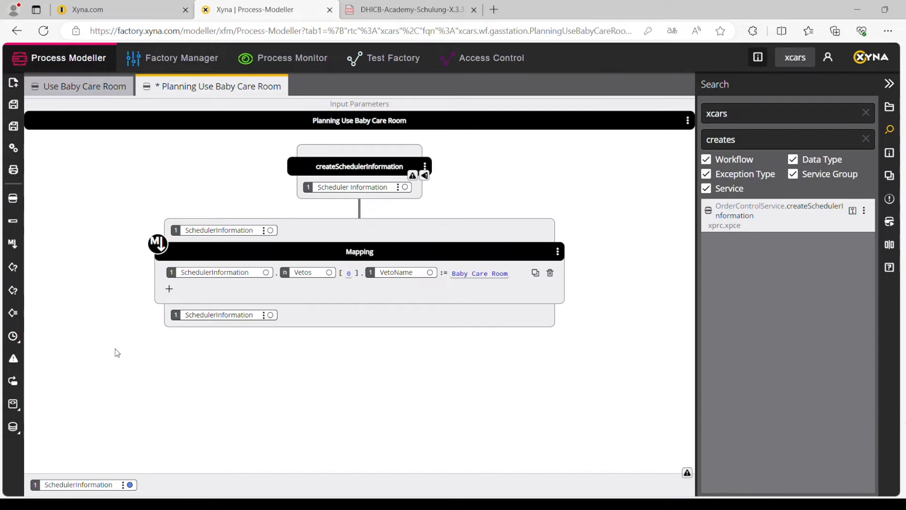
{"action": "left_click", "coordinate": [13, 148]}
{"action": "left_click", "coordinate": [518, 300]}
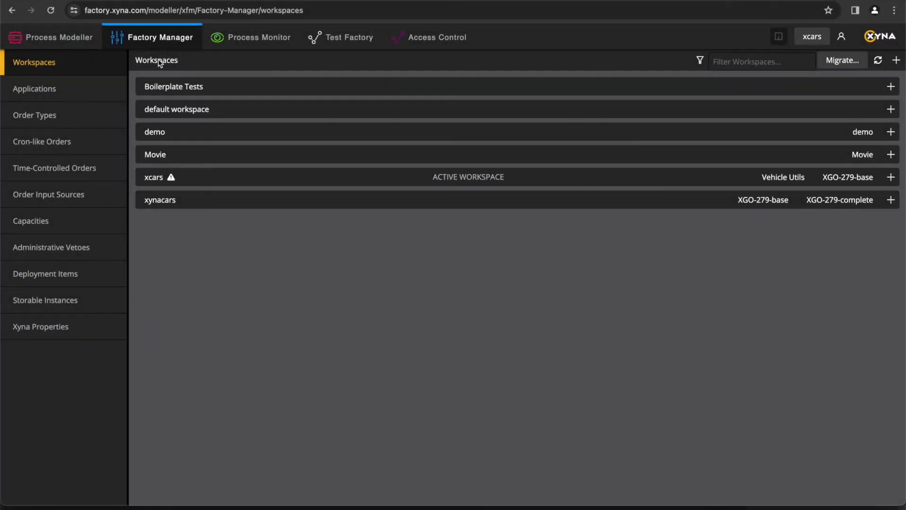
- Filter the Factory Manager's order types by the name "baby" and open xcars.wf.gasstation.UseBabyCareRoom
{"action": "left_click", "coordinate": [81, 115]}
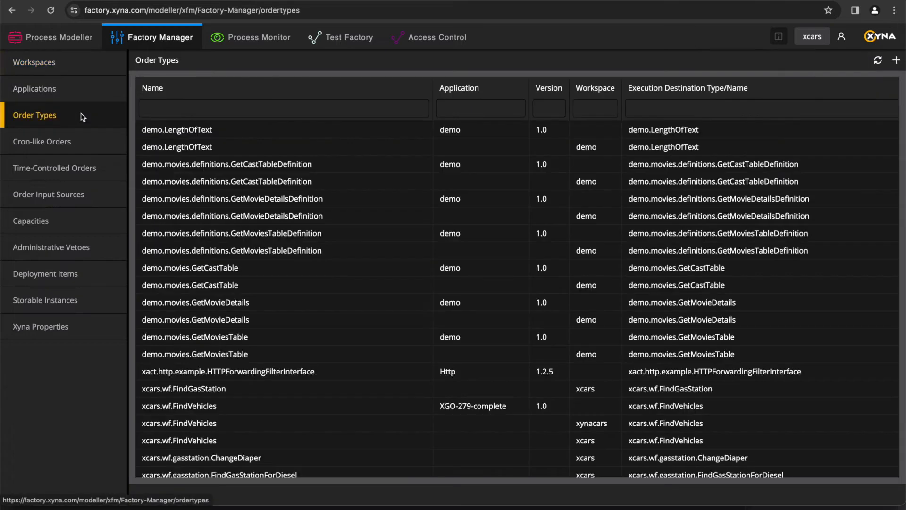
{"action": "left_click", "coordinate": [167, 109]}
{"action": "type", "text": "baby"}
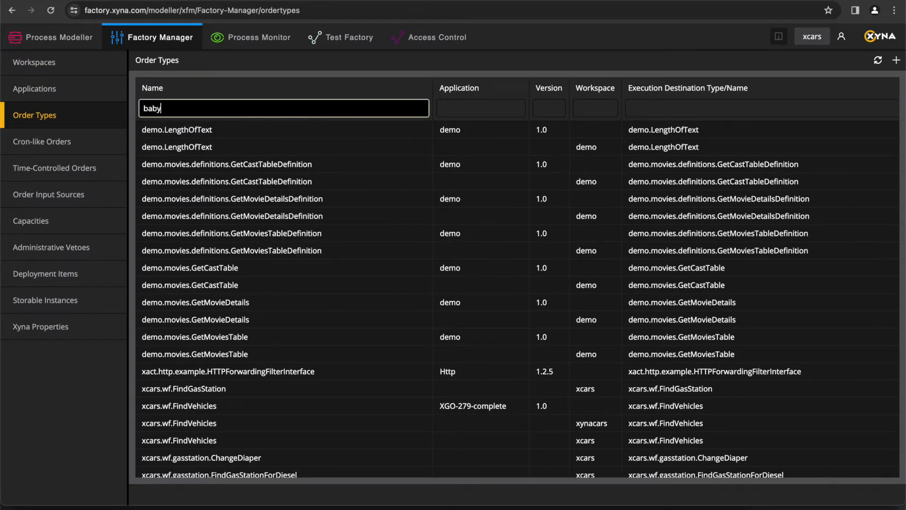
{"action": "key", "text": "Return"}
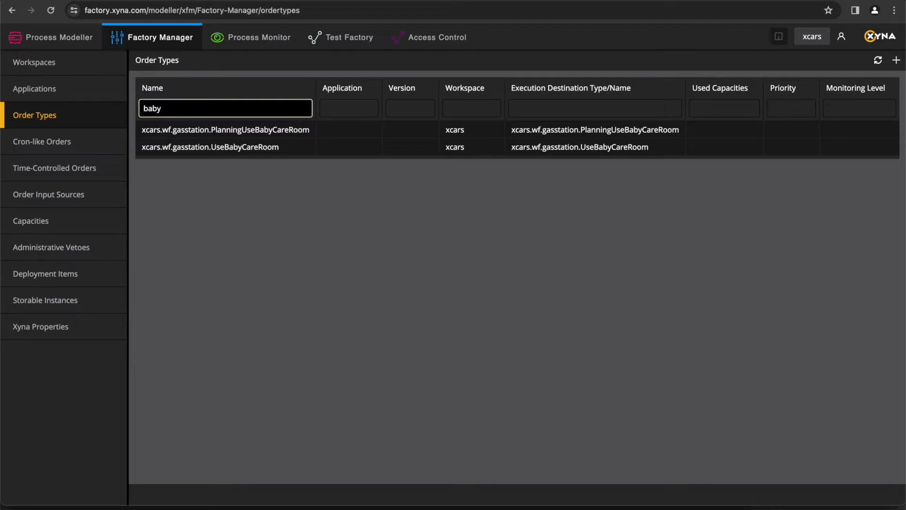
{"action": "left_click", "coordinate": [283, 152]}
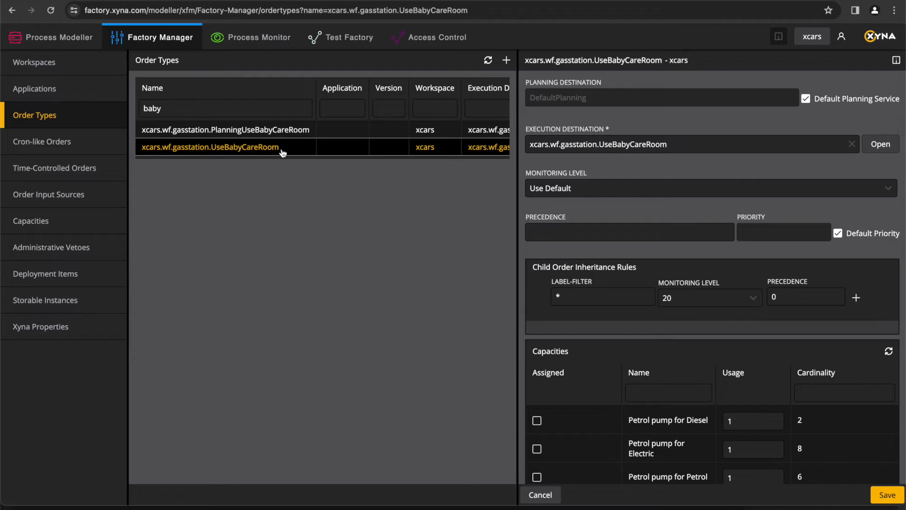
- Disable the default planning service, set the planning destination to xcars.wf.gasstation.PlanningUseBabyCareRoom, and save the order type
{"action": "left_click_drag", "start_coordinate": [571, 97], "coordinate": [598, 98]}
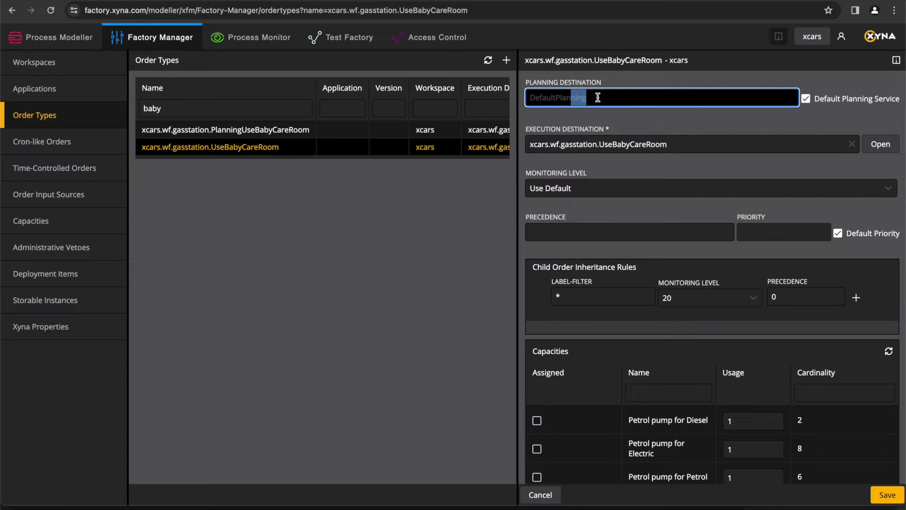
{"action": "left_click", "coordinate": [807, 98]}
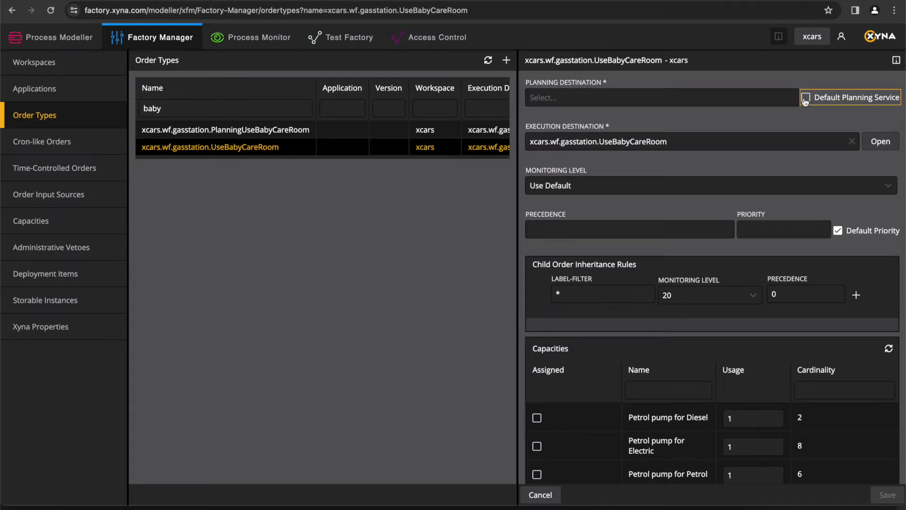
{"action": "left_click", "coordinate": [741, 97]}
{"action": "type", "text": "baby"}
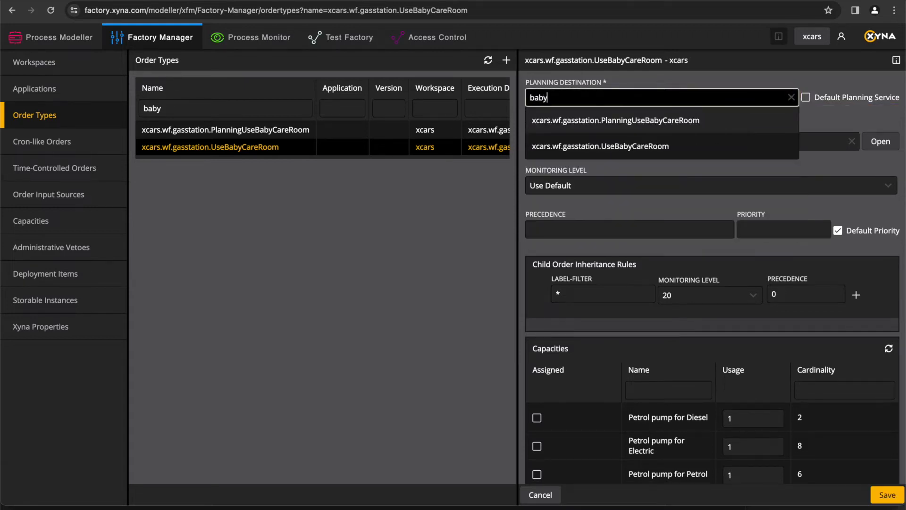
{"action": "left_click", "coordinate": [659, 120]}
{"action": "left_click", "coordinate": [665, 118]}
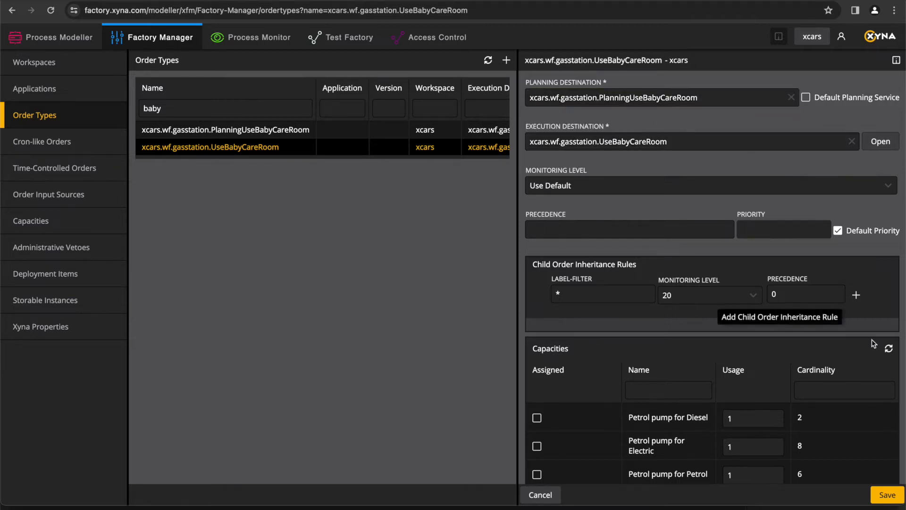
{"action": "left_click", "coordinate": [883, 495]}
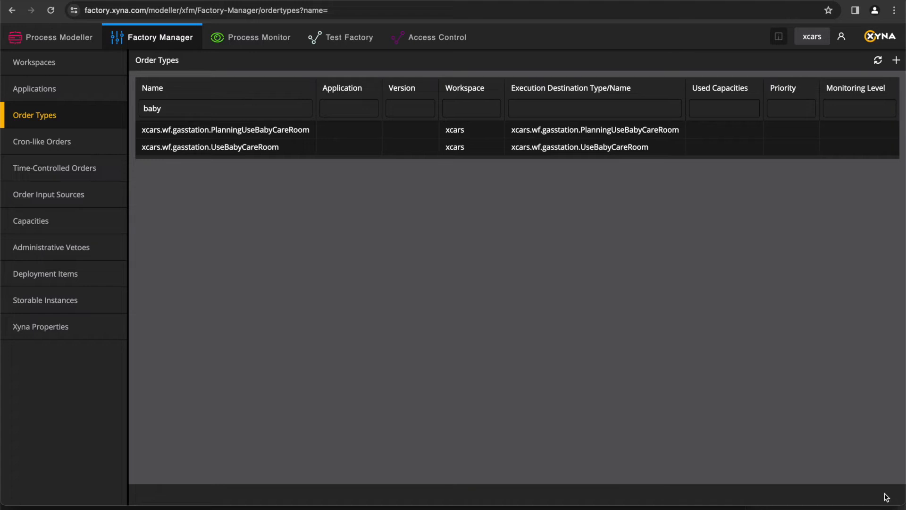
- Launch the Use Baby Care Room workflow three times from the Workflow Tester in the Process Modeller
{"action": "left_click", "coordinate": [87, 41]}
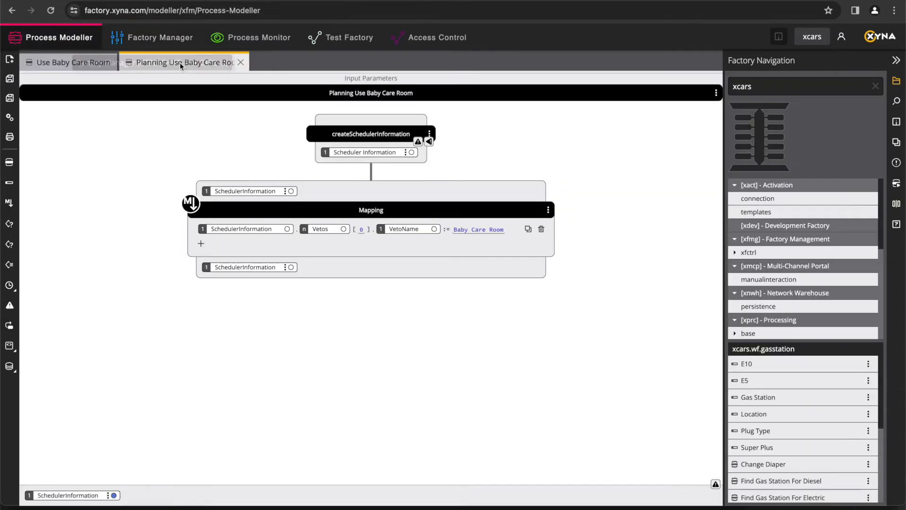
{"action": "left_click", "coordinate": [76, 63]}
{"action": "left_click", "coordinate": [716, 93]}
{"action": "left_click", "coordinate": [753, 95]}
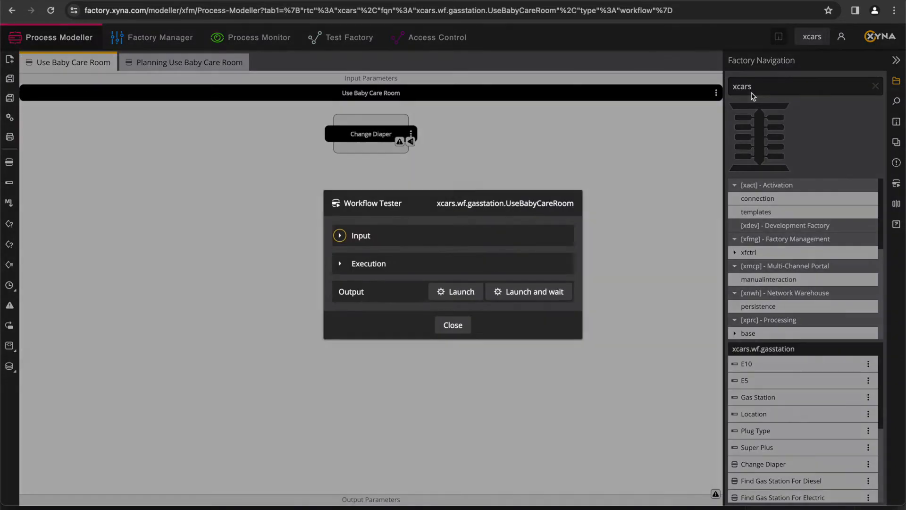
{"action": "left_click", "coordinate": [341, 236]}
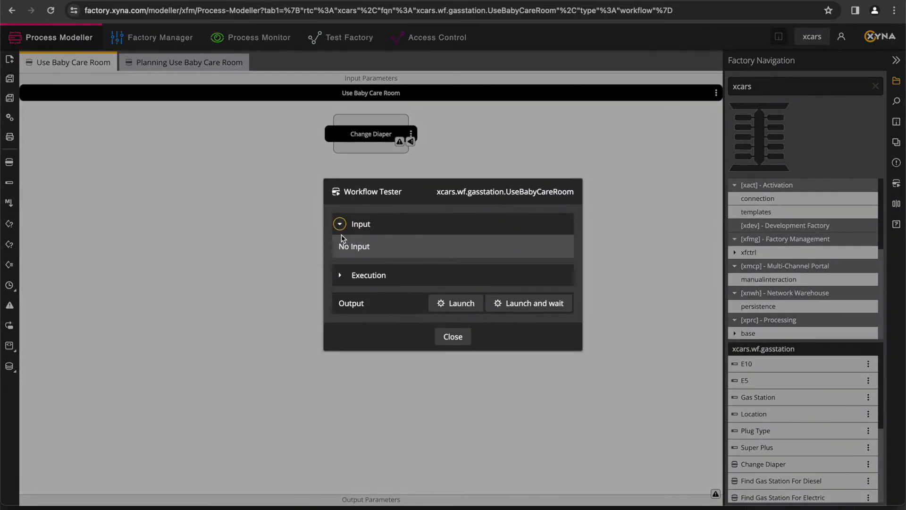
{"action": "left_click", "coordinate": [461, 310]}
{"action": "left_click", "coordinate": [454, 338]}
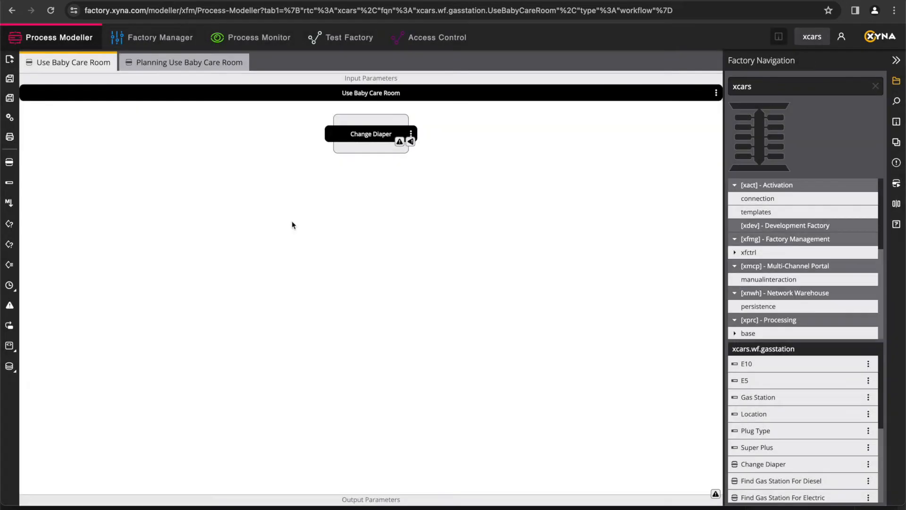
- Check in the Process Monitor's Veto Monitor which orders hold or wait for the Baby Care Room veto, including the holding order's audit
{"action": "left_click", "coordinate": [250, 37]}
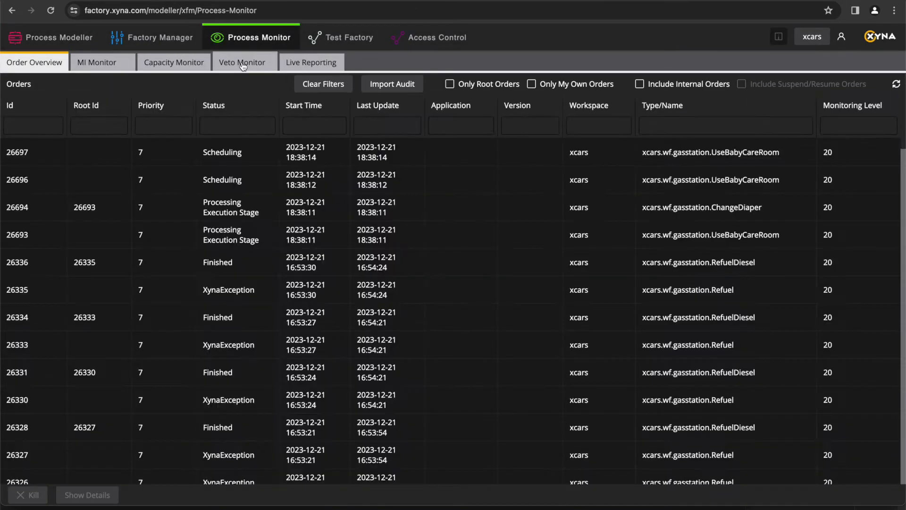
{"action": "left_click", "coordinate": [242, 64]}
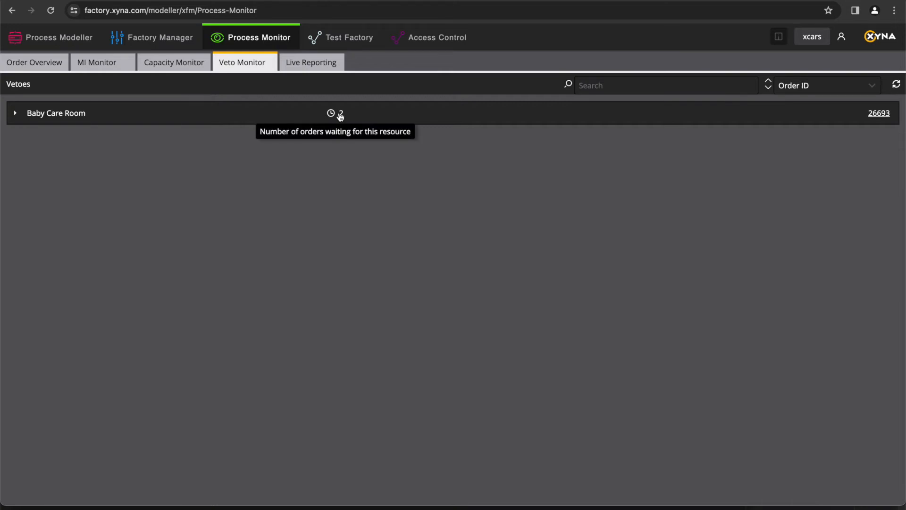
{"action": "left_click", "coordinate": [874, 114]}
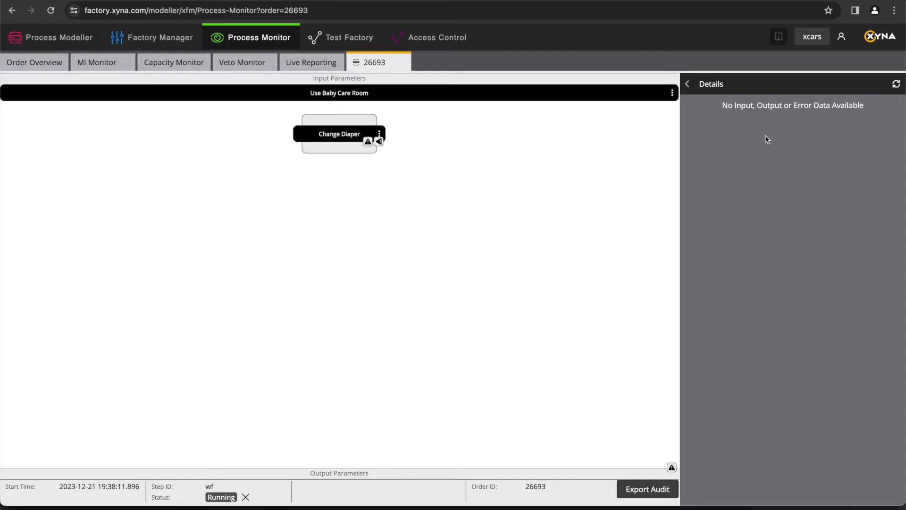
{"action": "left_click", "coordinate": [238, 64]}
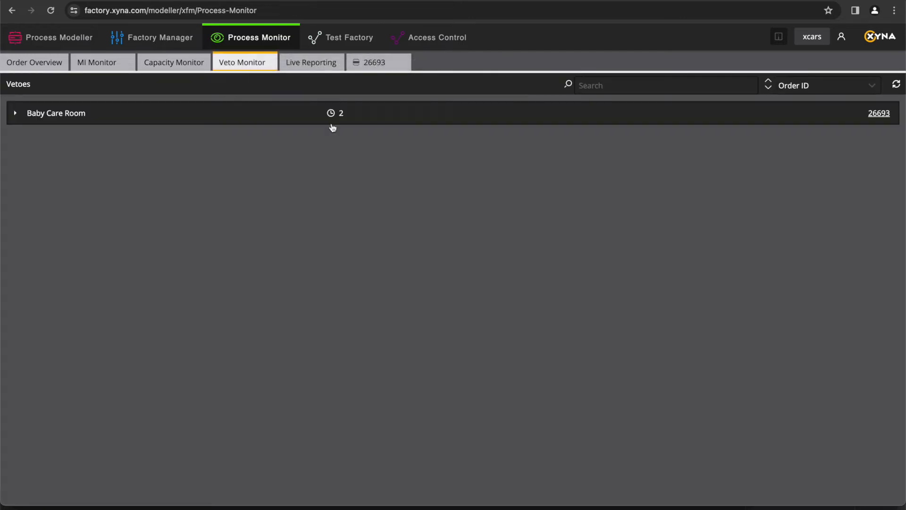
{"action": "left_click", "coordinate": [15, 114]}
{"action": "left_click", "coordinate": [24, 183]}
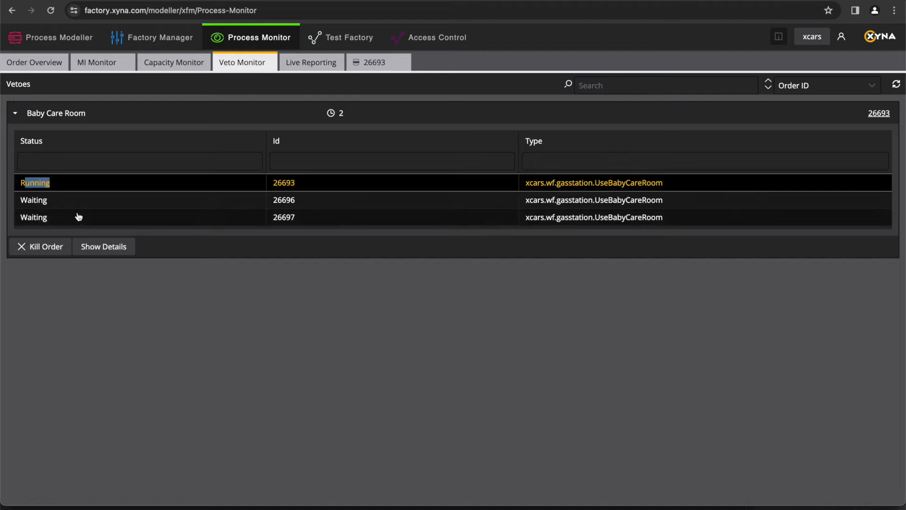
- Refresh the veto list repeatedly to follow the Baby Care Room orders as they run one after another
{"action": "left_click", "coordinate": [896, 85]}
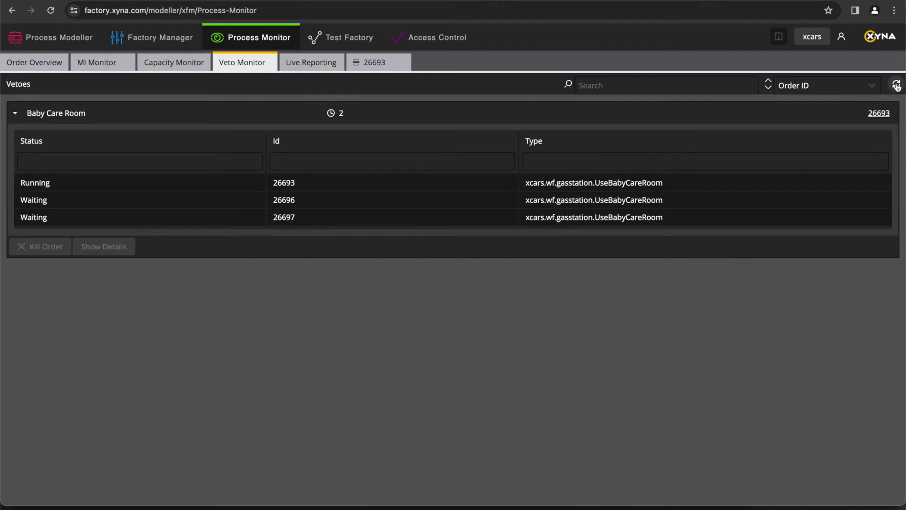
{"action": "left_click", "coordinate": [896, 86]}
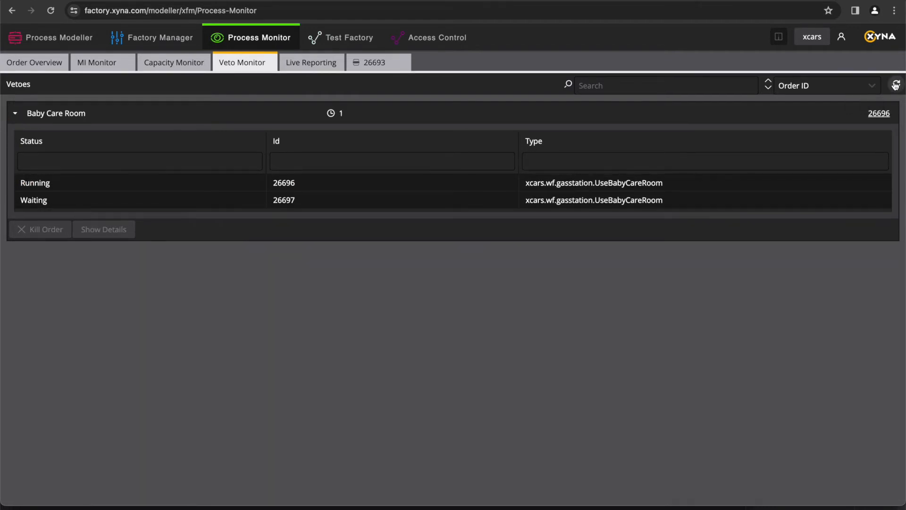
{"action": "left_click", "coordinate": [896, 85]}
{"action": "left_click", "coordinate": [895, 85]}
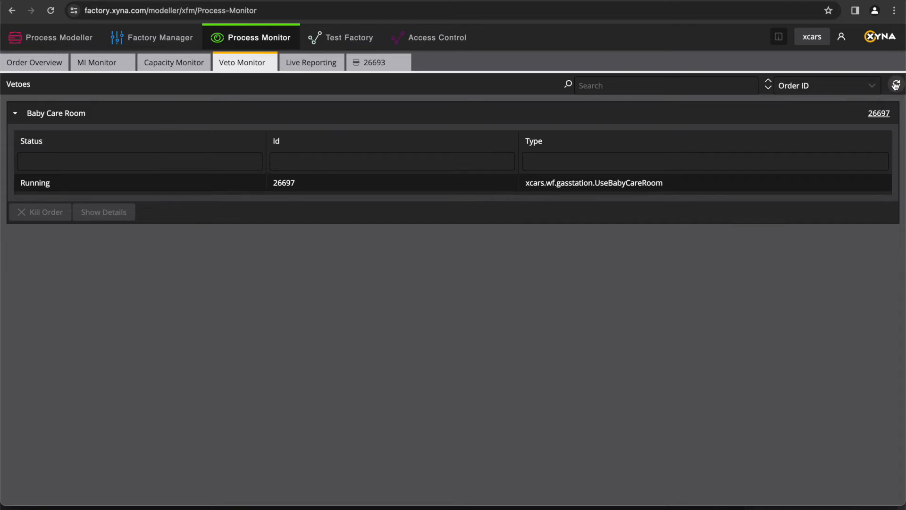
{"action": "left_click", "coordinate": [895, 85]}
{"action": "left_click", "coordinate": [895, 85]}
{"action": "left_click", "coordinate": [896, 85]}
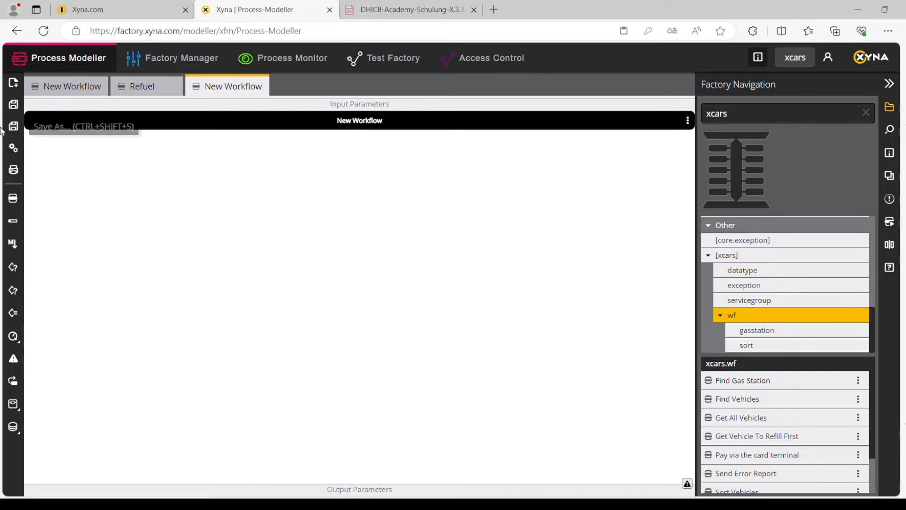
- Save the new workflow as Pay under the path xcars.wf
{"action": "left_click", "coordinate": [3, 129]}
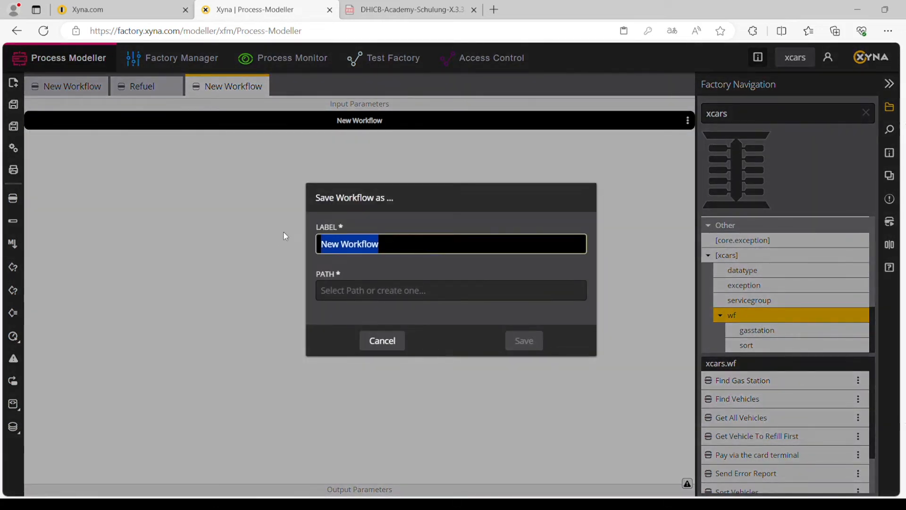
{"action": "type", "text": "Pay"}
{"action": "key", "text": "Tab"}
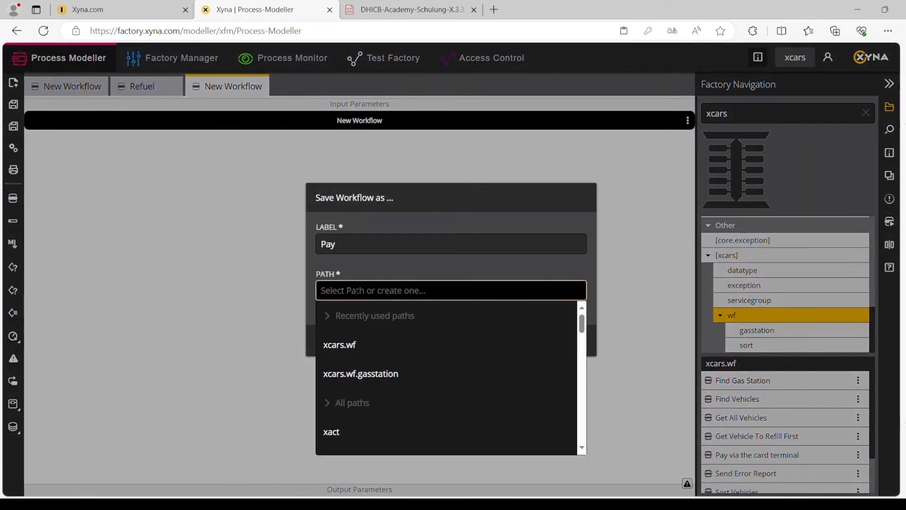
{"action": "left_click", "coordinate": [349, 350]}
{"action": "left_click", "coordinate": [525, 341]}
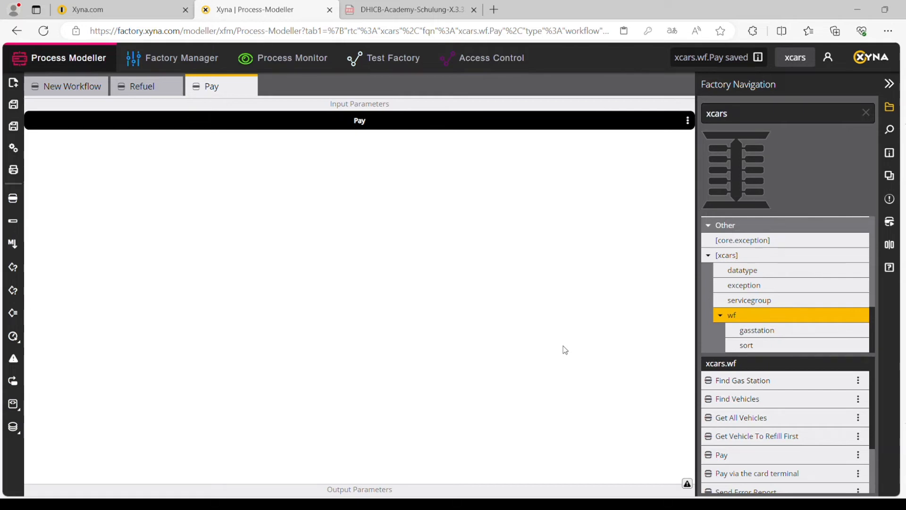
- Add Pay via the card terminal with Cash Card as a workflow input, and place an Await before it
{"action": "left_click_drag", "start_coordinate": [737, 477], "coordinate": [373, 341]}
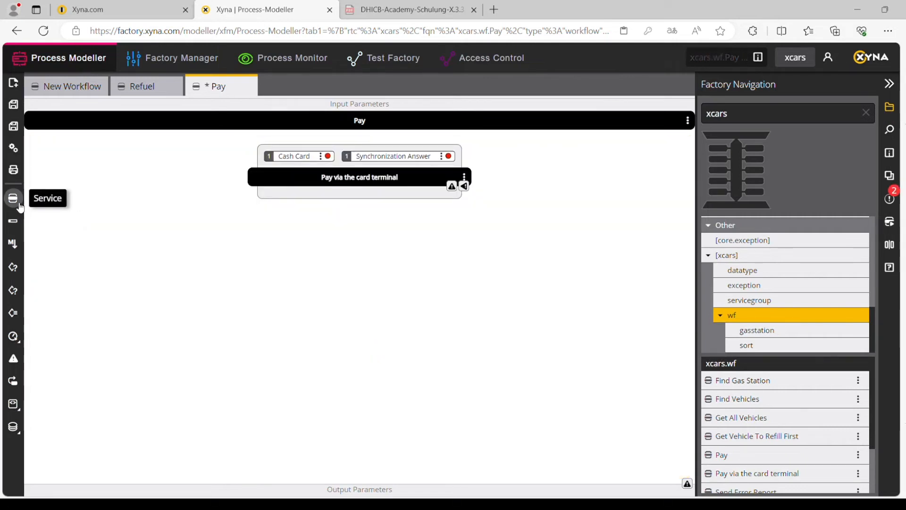
{"action": "left_click_drag", "start_coordinate": [314, 160], "coordinate": [70, 111]}
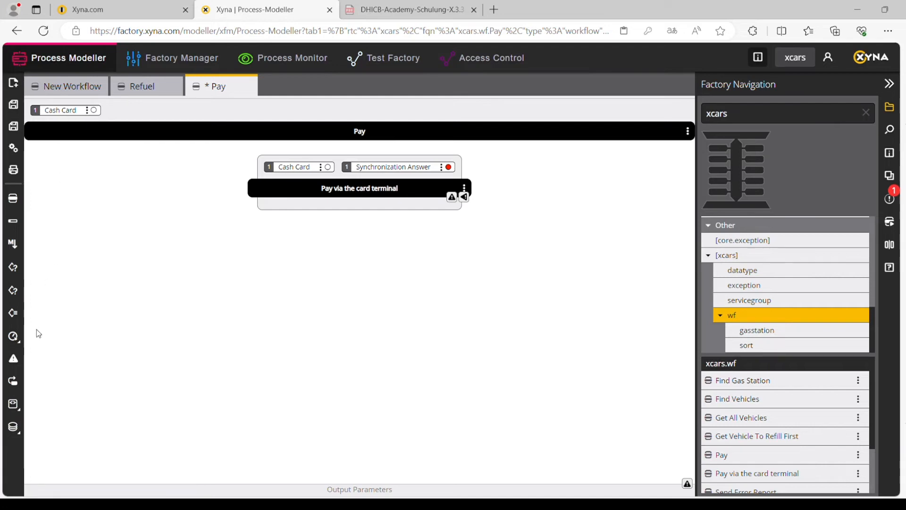
{"action": "mouse_move", "coordinate": [18, 346]}
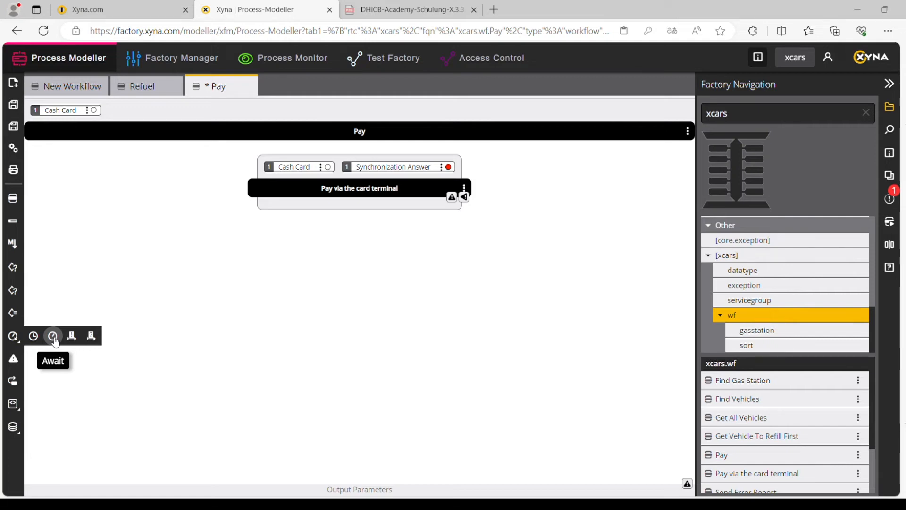
{"action": "left_click_drag", "start_coordinate": [54, 341], "coordinate": [359, 151]}
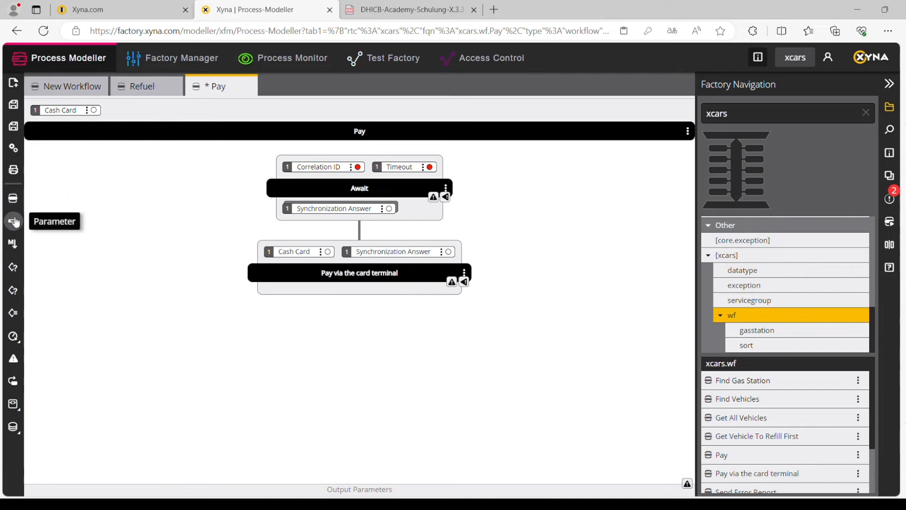
- Insert a mapping before the Await with Correlation ID as output and Vehicle as input, also adding Vehicle to the workflow's inputs
{"action": "left_click_drag", "start_coordinate": [15, 245], "coordinate": [378, 167]}
{"action": "left_click_drag", "start_coordinate": [344, 256], "coordinate": [361, 214]}
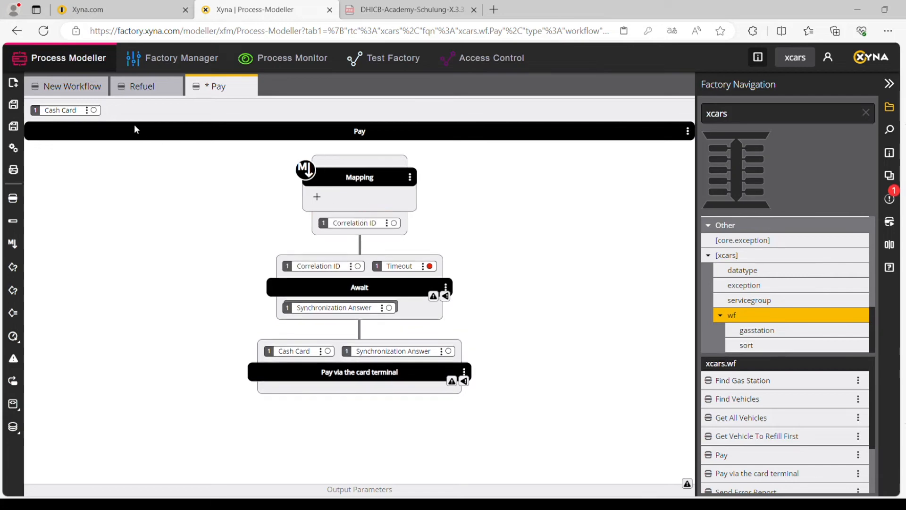
{"action": "left_click", "coordinate": [745, 274]}
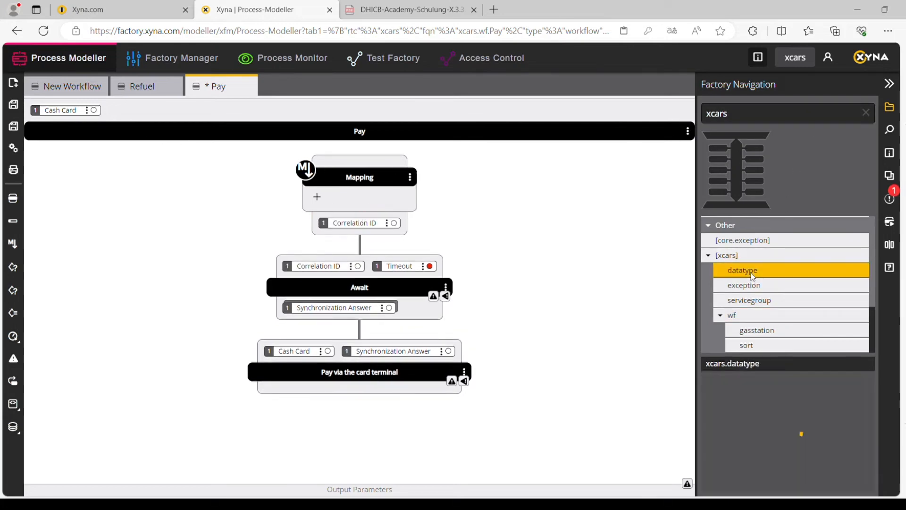
{"action": "left_click_drag", "start_coordinate": [756, 485], "coordinate": [309, 180]}
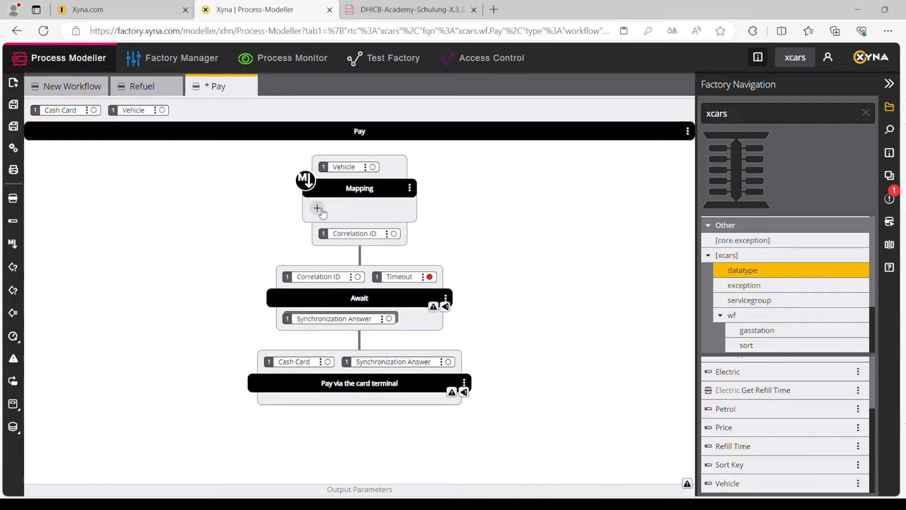
- Add a mapping formula that assigns the Vehicle's Registration Number to the Correlation ID's id
{"action": "left_click", "coordinate": [383, 220]}
{"action": "type", "text": "."}
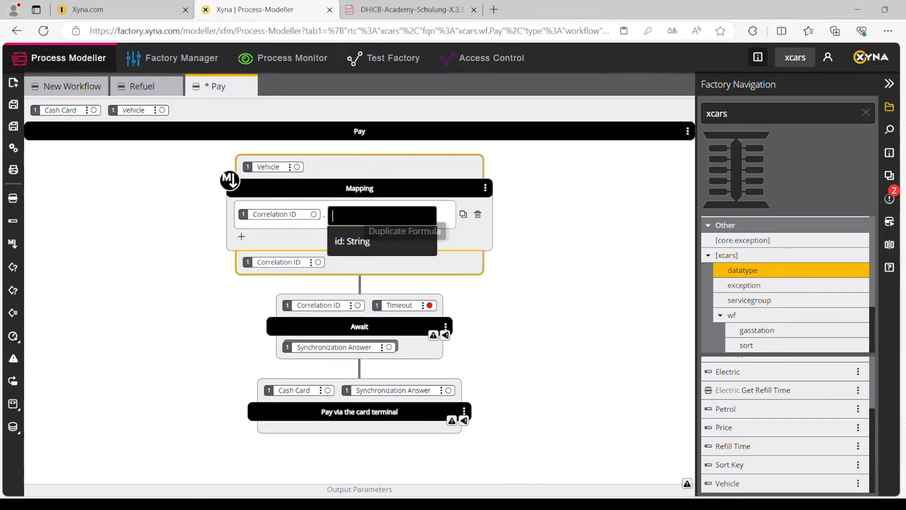
{"action": "left_click", "coordinate": [348, 239]}
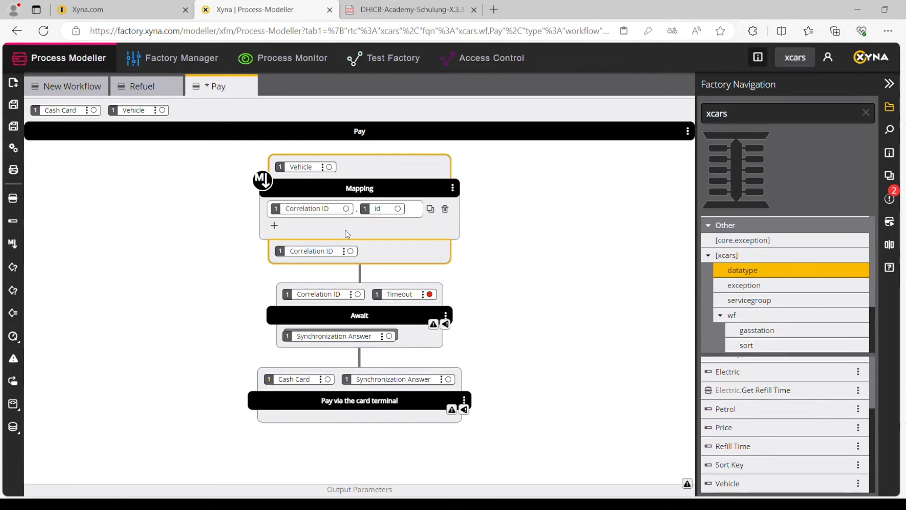
{"action": "type", "text": ":="}
{"action": "left_click_drag", "start_coordinate": [292, 168], "coordinate": [427, 221]}
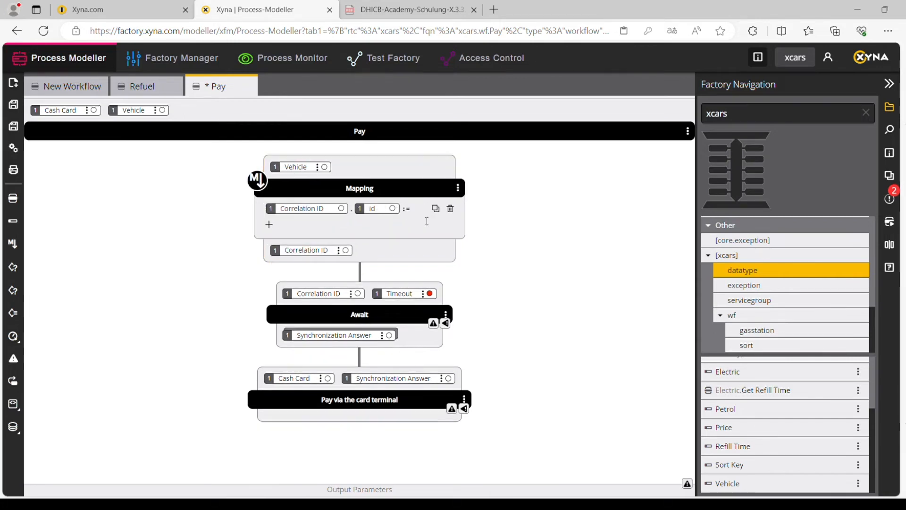
{"action": "mouse_move", "coordinate": [312, 176]}
{"action": "left_mouse_down"}
{"action": "mouse_move", "coordinate": [375, 189]}
{"action": "mouse_move", "coordinate": [417, 215]}
{"action": "mouse_move", "coordinate": [458, 218]}
{"action": "left_mouse_up"}
{"action": "type", "text": ".Re"}
{"action": "left_click", "coordinate": [485, 273]}
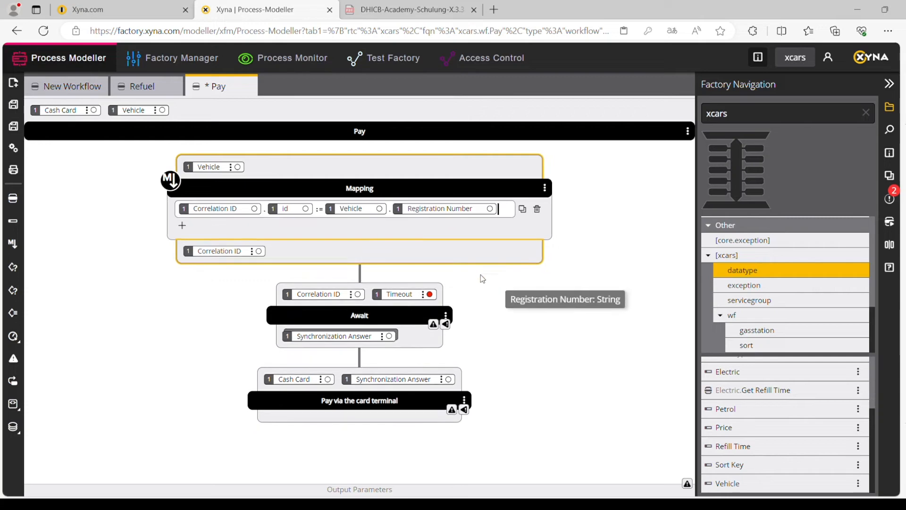
- Give the Await's Timeout input a constant named timeout with time 20000, and deploy the Pay workflow
{"action": "right_click", "coordinate": [430, 294]}
{"action": "left_click", "coordinate": [473, 321]}
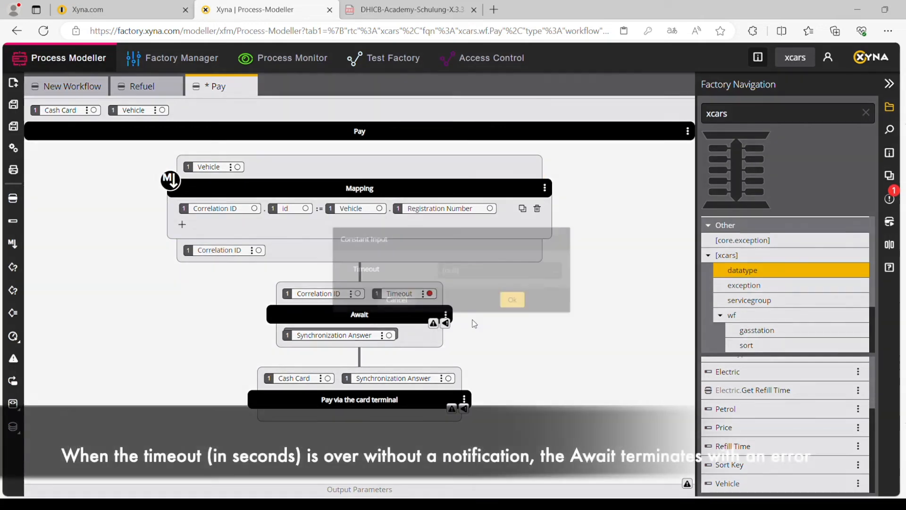
{"action": "left_click", "coordinate": [479, 274]}
{"action": "left_click", "coordinate": [472, 298]}
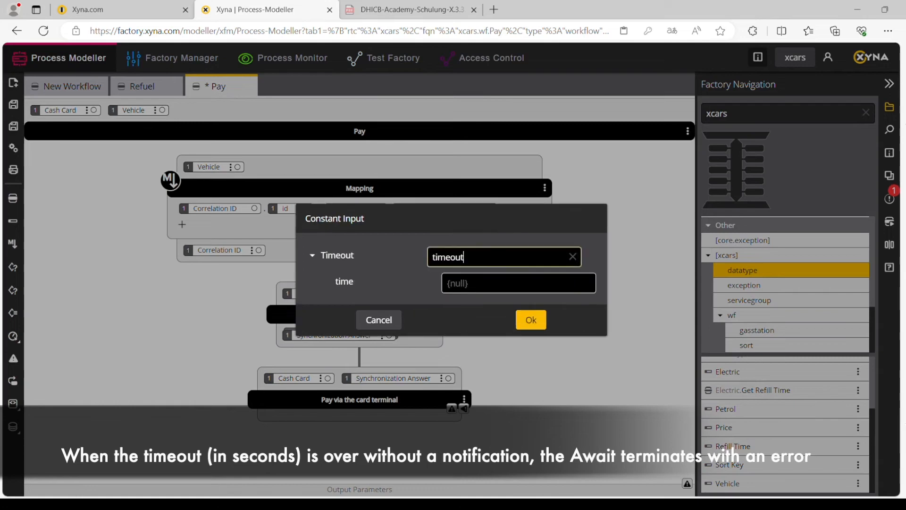
{"action": "type", "text": "20000"}
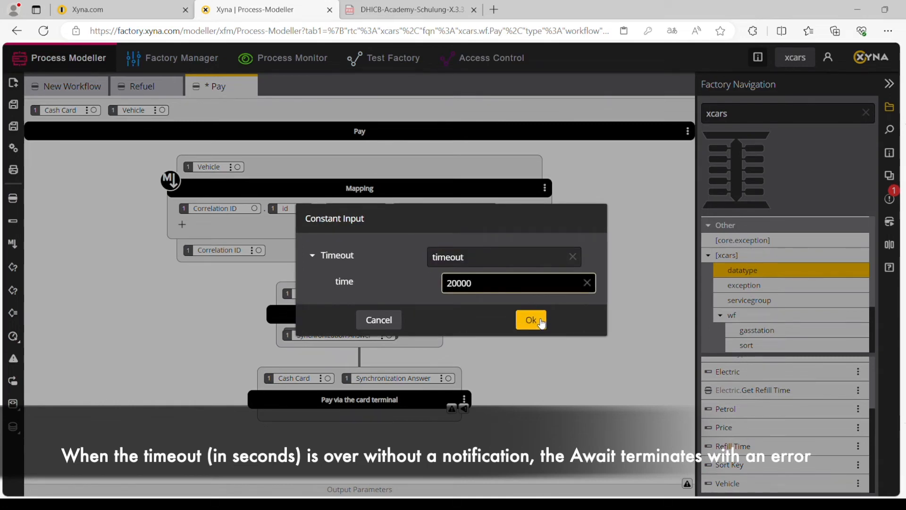
{"action": "left_click", "coordinate": [542, 322]}
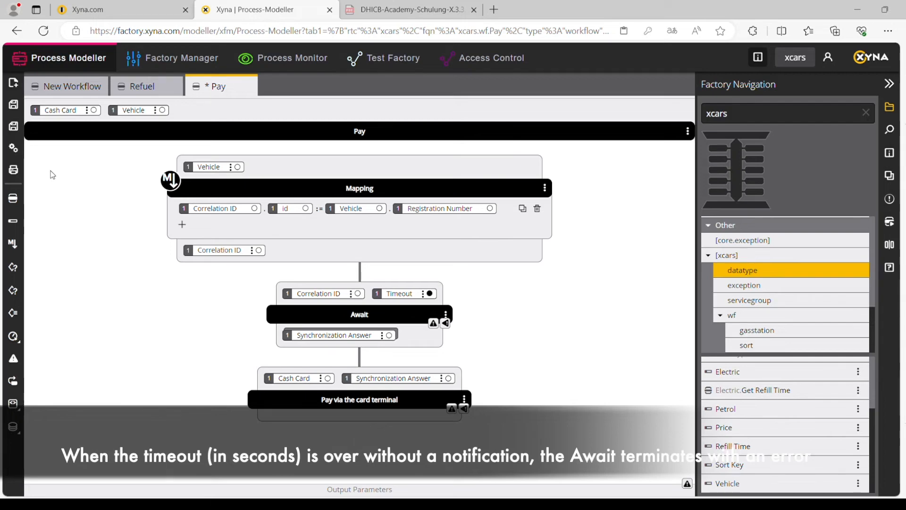
{"action": "left_click", "coordinate": [13, 147]}
{"action": "left_click", "coordinate": [519, 303]}
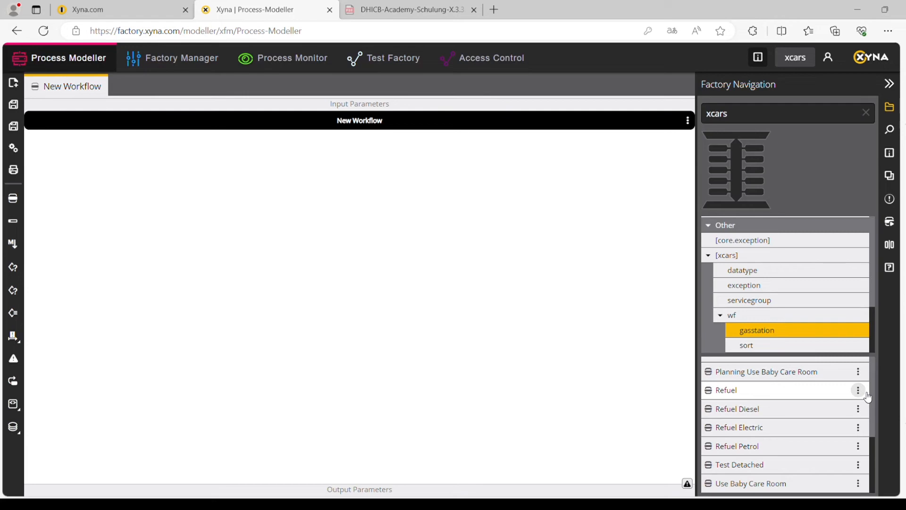
- Open the Refuel workflow from xcars.wf.gasstation and add a Notify after the Drive Type choice
{"action": "left_click", "coordinate": [859, 390]}
{"action": "left_click", "coordinate": [802, 392]}
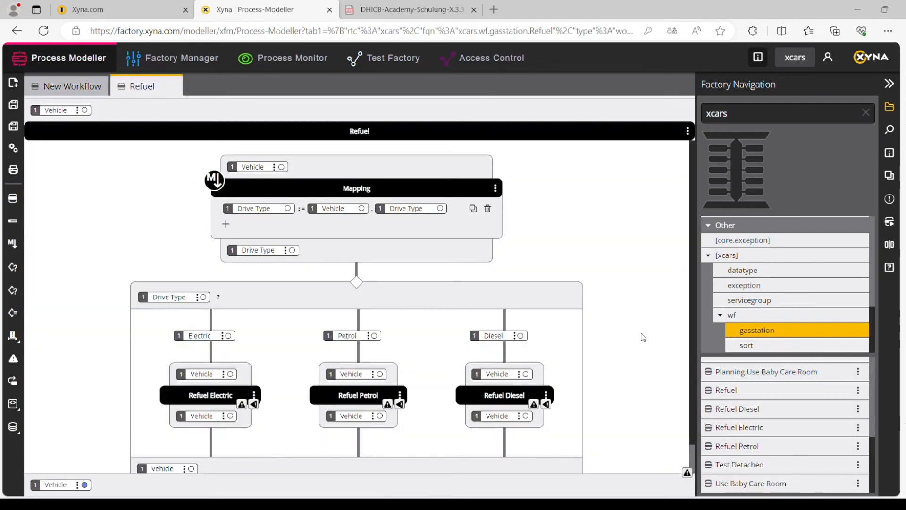
{"action": "scroll", "coordinate": [589, 348], "scroll_direction": "down", "scroll_amount": 1}
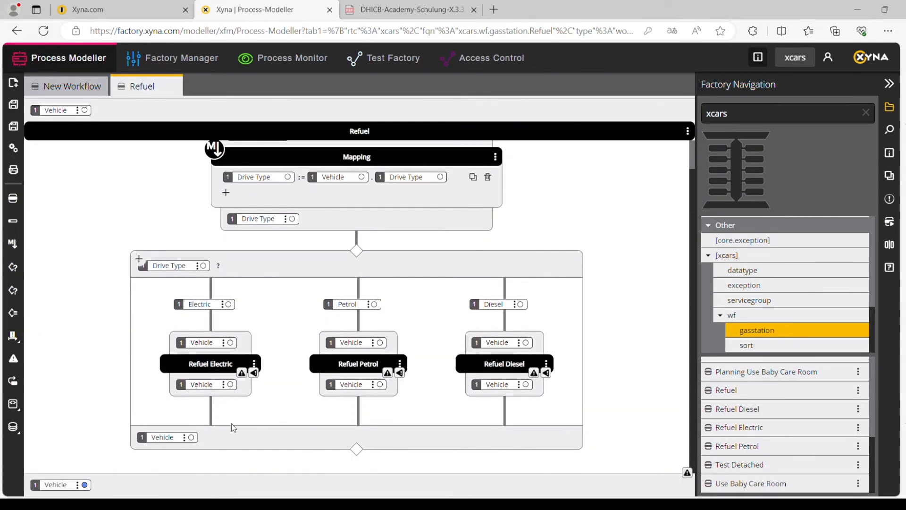
{"action": "mouse_move", "coordinate": [12, 336]}
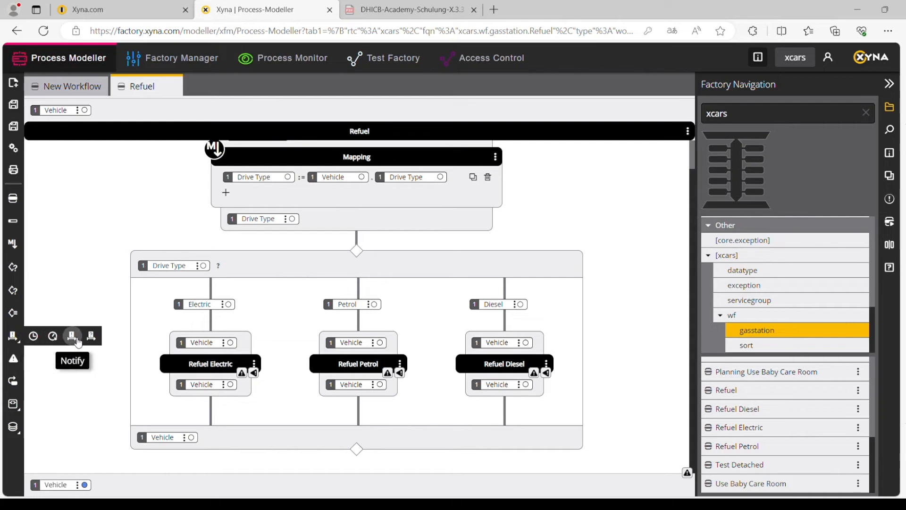
{"action": "left_click_drag", "start_coordinate": [75, 339], "coordinate": [353, 464]}
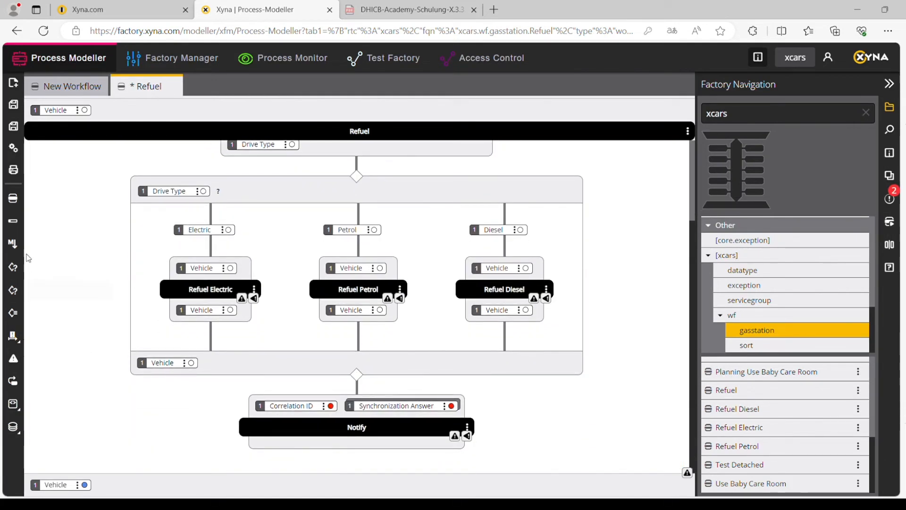
- Insert a mapping before Notify with a linked Vehicle input, and add Correlation ID and Synchronization Answer as its outputs
{"action": "left_click_drag", "start_coordinate": [14, 243], "coordinate": [382, 398]}
{"action": "scroll", "coordinate": [382, 397], "scroll_direction": "down", "scroll_amount": 2}
{"action": "left_click_drag", "start_coordinate": [174, 280], "coordinate": [373, 317]}
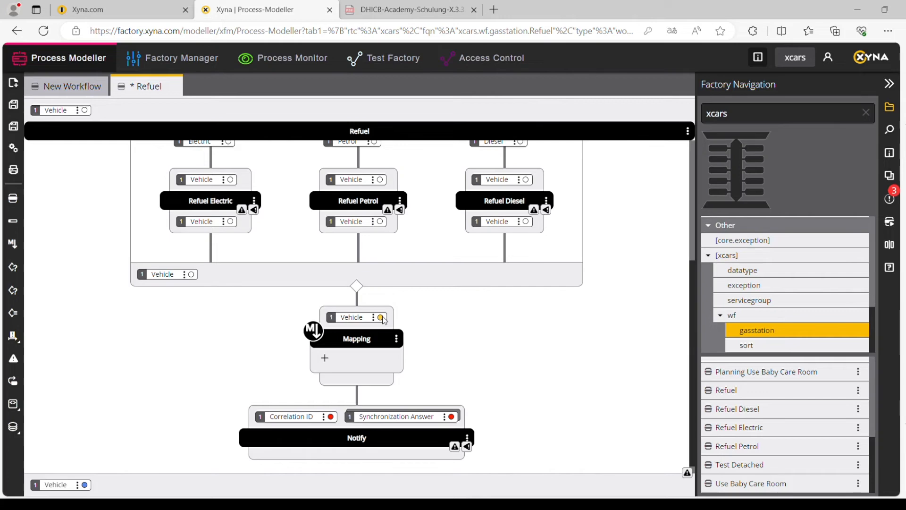
{"action": "left_click", "coordinate": [381, 319]}
{"action": "left_click", "coordinate": [362, 311]}
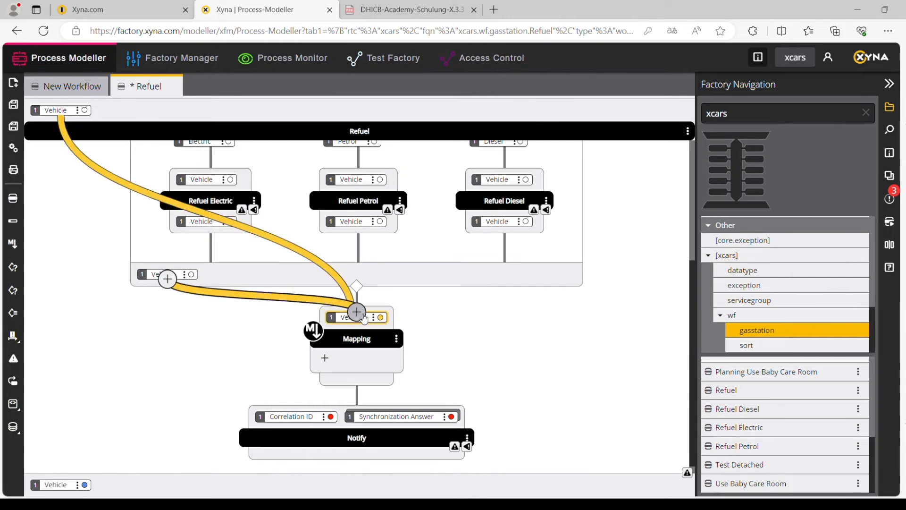
{"action": "left_click", "coordinate": [363, 316]}
{"action": "left_click_drag", "start_coordinate": [317, 419], "coordinate": [339, 392]}
{"action": "left_click_drag", "start_coordinate": [444, 427], "coordinate": [402, 393]}
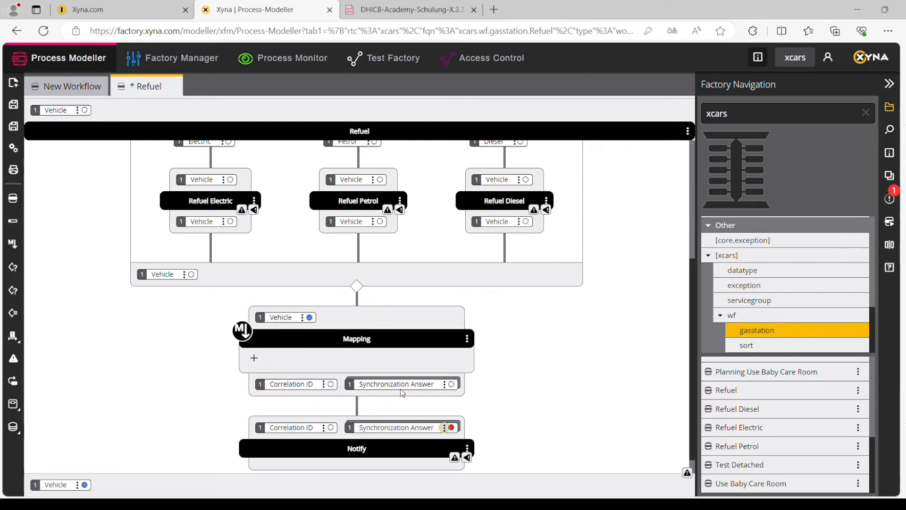
- Add a formula to the mapping before Notify that assigns the Vehicle's Registration Number to the Correlation ID's id
{"action": "left_click", "coordinate": [254, 358]}
{"action": "left_click", "coordinate": [350, 365]}
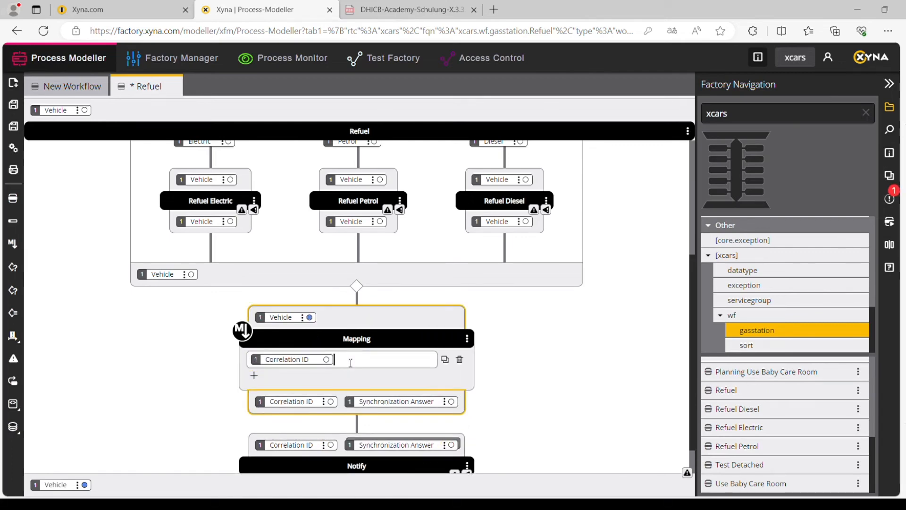
{"action": "type", "text": "."}
{"action": "left_click", "coordinate": [371, 398]}
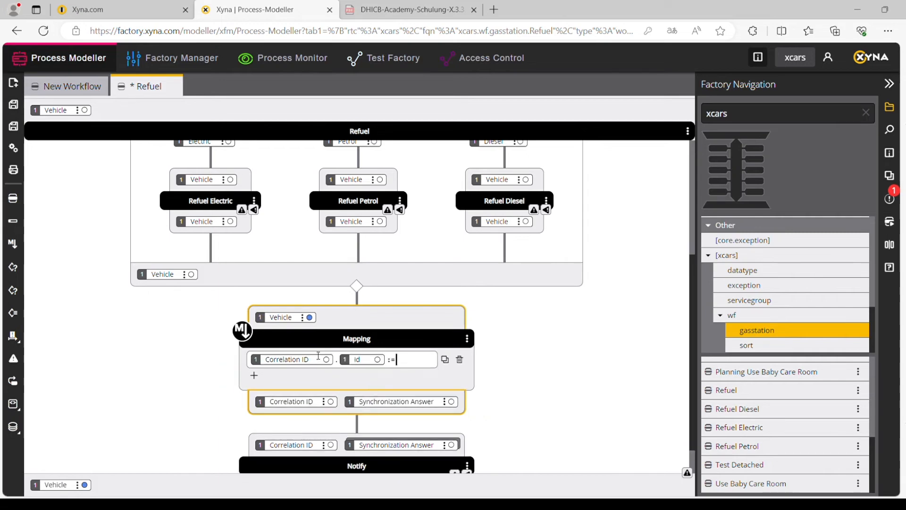
{"action": "left_click_drag", "start_coordinate": [307, 318], "coordinate": [405, 363]}
{"action": "type", "text": ".re"}
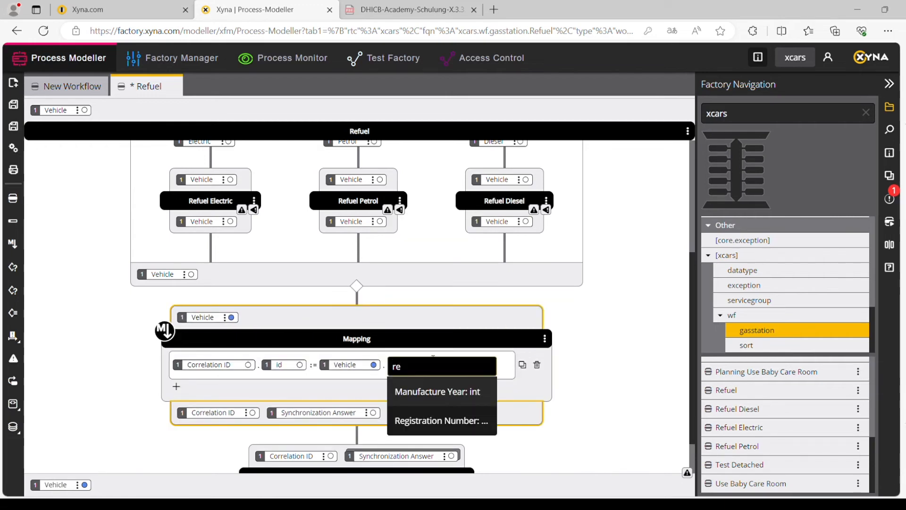
{"action": "left_click", "coordinate": [435, 420]}
- Add a second formula assigning the Vehicle's Fill Level to the Synchronization Answer's answer, and deploy Refuel with its changes saved
{"action": "left_click", "coordinate": [179, 375]}
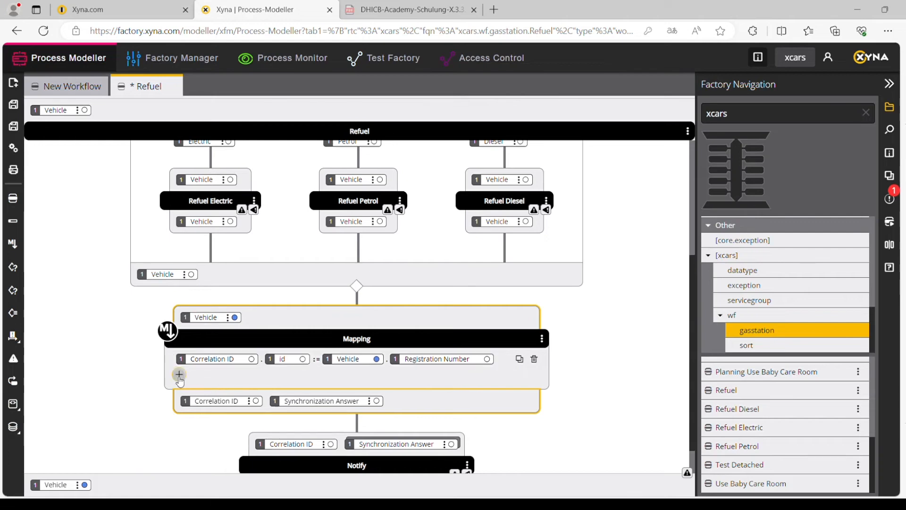
{"action": "left_click", "coordinate": [308, 386]}
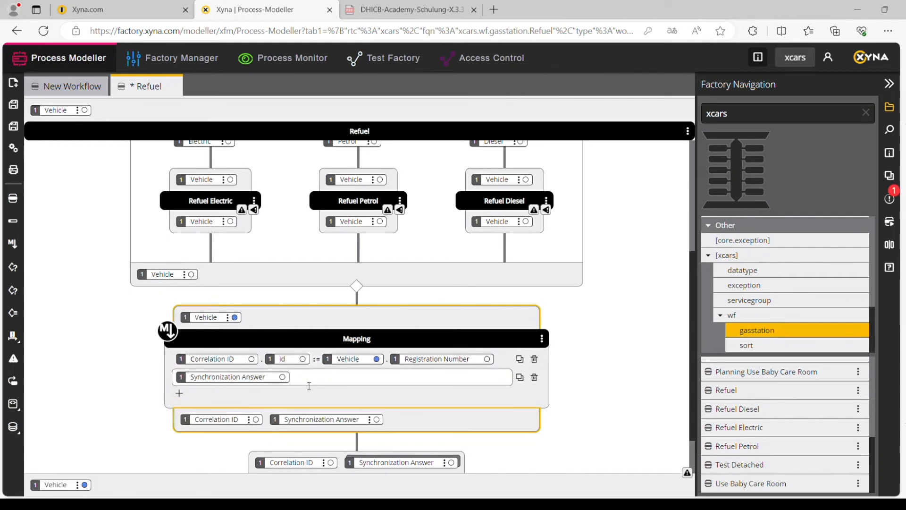
{"action": "type", "text": "."}
{"action": "left_click", "coordinate": [342, 410]}
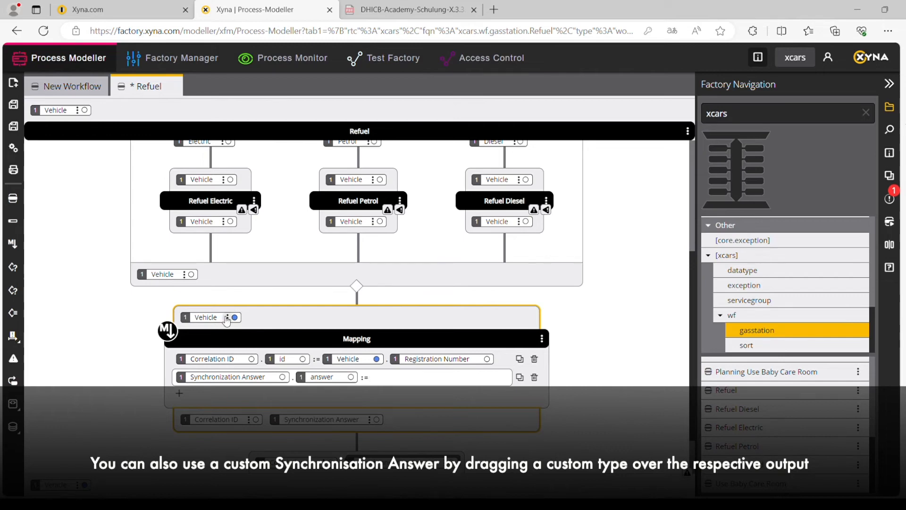
{"action": "left_click", "coordinate": [375, 384]}
{"action": "left_click_drag", "start_coordinate": [230, 326], "coordinate": [385, 381]}
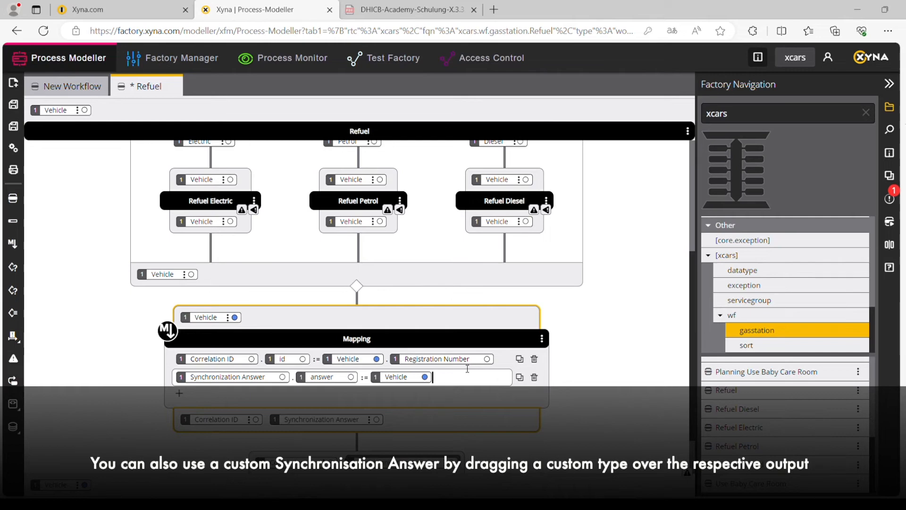
{"action": "left_click", "coordinate": [467, 371]}
{"action": "type", "text": "F"}
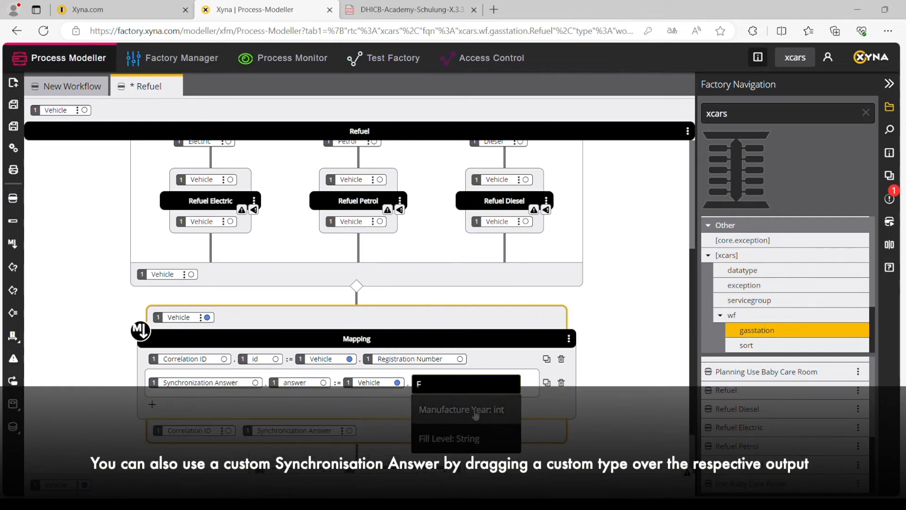
{"action": "left_click", "coordinate": [471, 434]}
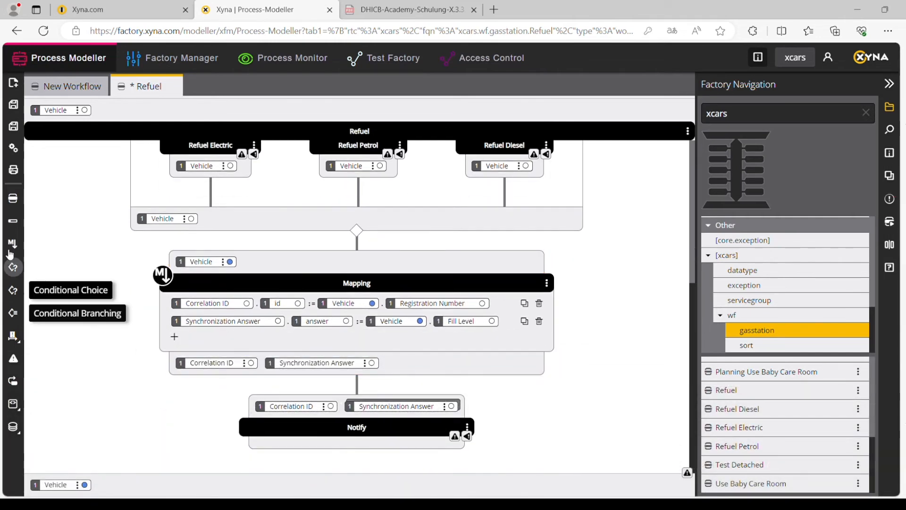
{"action": "left_click", "coordinate": [13, 147]}
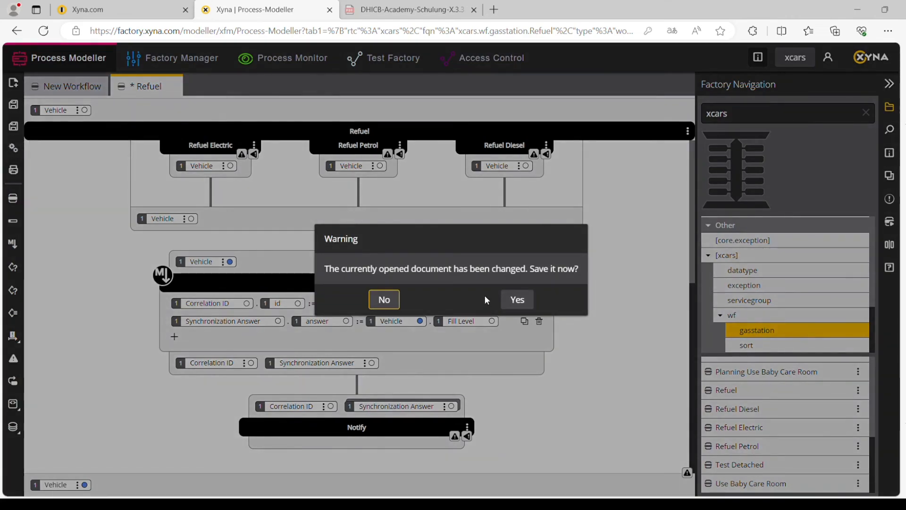
{"action": "left_click", "coordinate": [518, 300]}
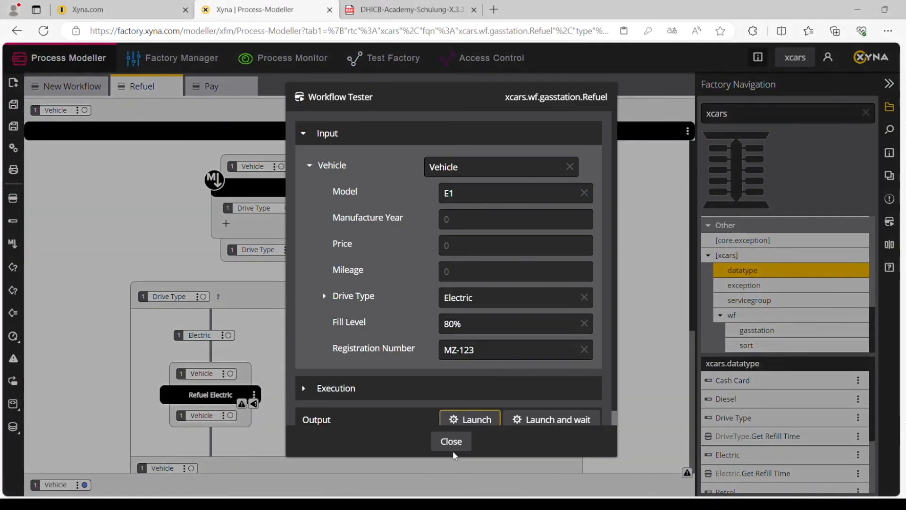
- Finish the Refuel test launch and launch a test run of the Pay workflow in the Workflow Tester
{"action": "left_click", "coordinate": [453, 446]}
{"action": "left_click", "coordinate": [222, 87]}
{"action": "left_click", "coordinate": [688, 131]}
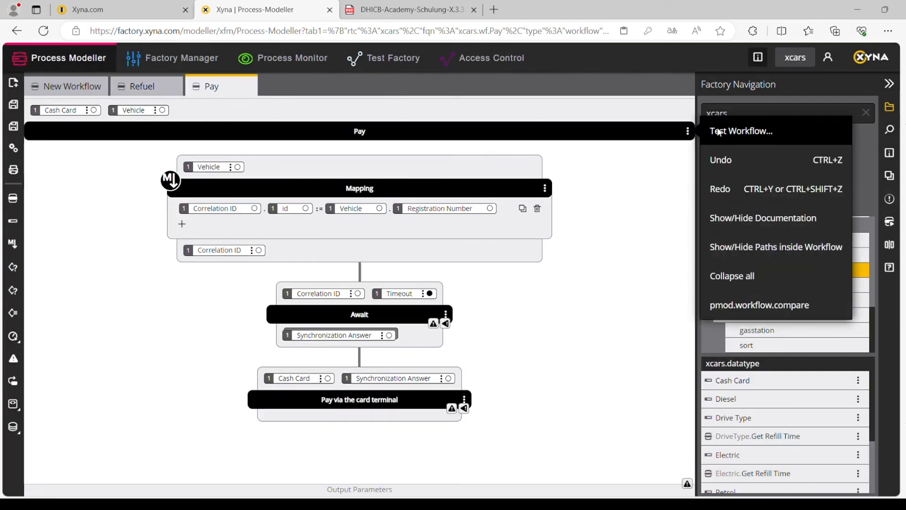
{"action": "left_click", "coordinate": [718, 129]}
{"action": "scroll", "coordinate": [549, 266], "scroll_direction": "down", "scroll_amount": 2}
{"action": "left_click", "coordinate": [451, 441]}
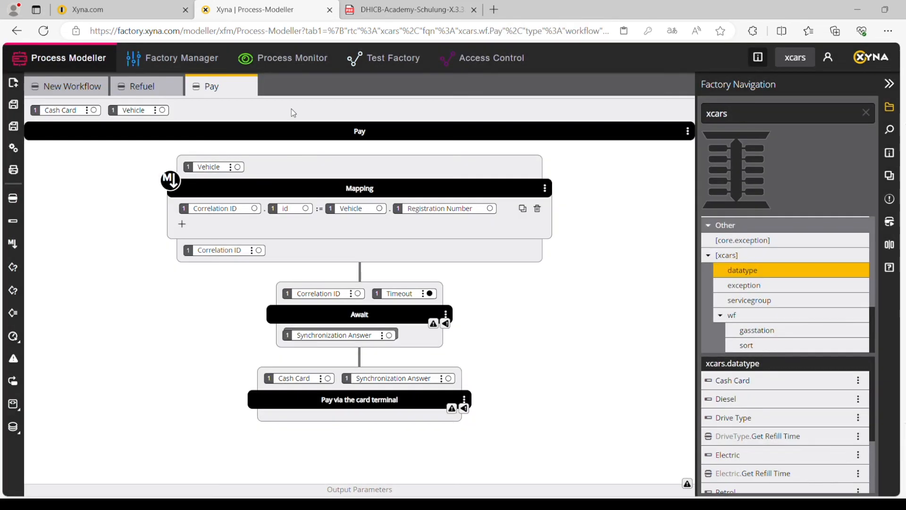
- Switch to the Process Monitor, refresh the orders, and examine the progress of the newest Refuel order
{"action": "left_click", "coordinate": [304, 61]}
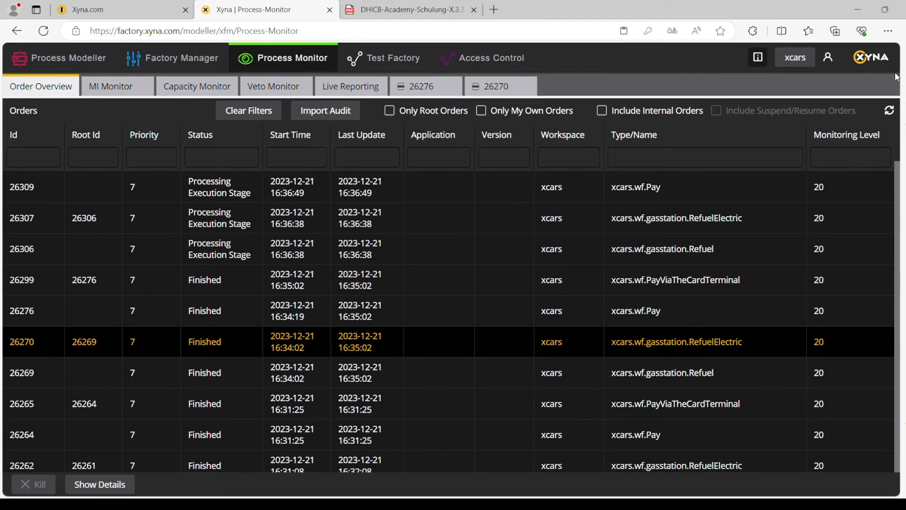
{"action": "left_click", "coordinate": [889, 113]}
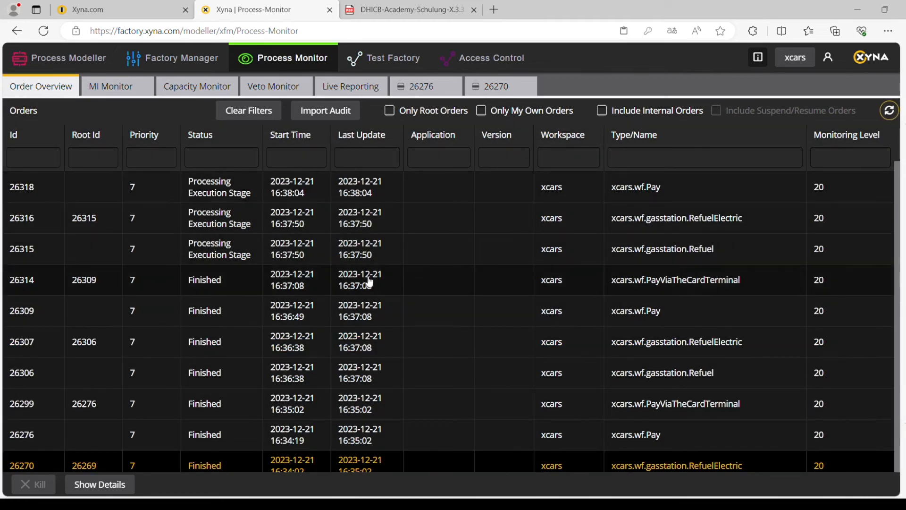
{"action": "double_click", "coordinate": [389, 260]}
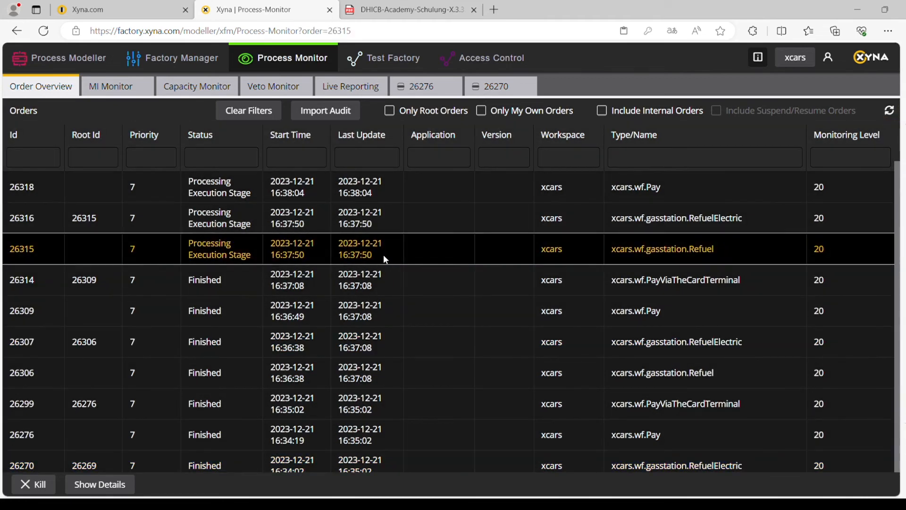
{"action": "scroll", "coordinate": [233, 366], "scroll_direction": "down", "scroll_amount": 3}
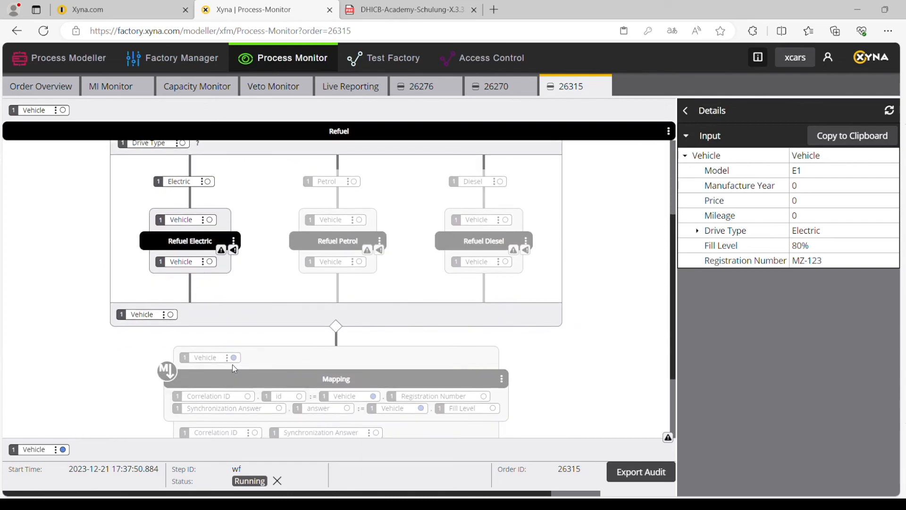
{"action": "scroll", "coordinate": [134, 234], "scroll_direction": "up", "scroll_amount": 1}
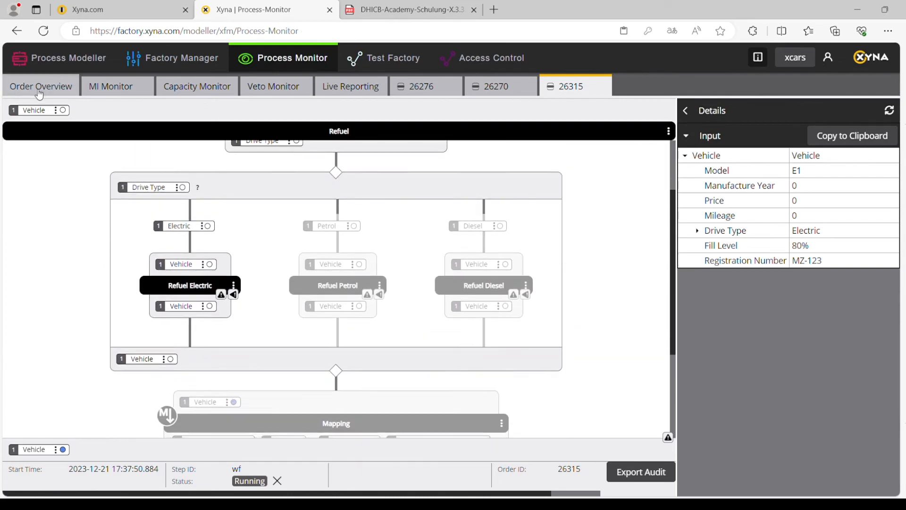
- Open the newest Pay order from the order overview and inspect the input of its Await step
{"action": "left_click", "coordinate": [39, 93]}
{"action": "double_click", "coordinate": [531, 193]}
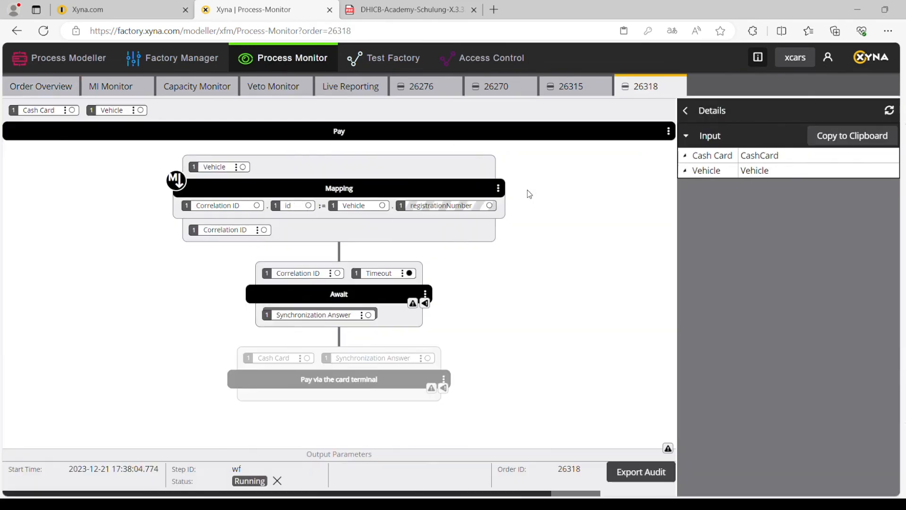
{"action": "left_click", "coordinate": [398, 324]}
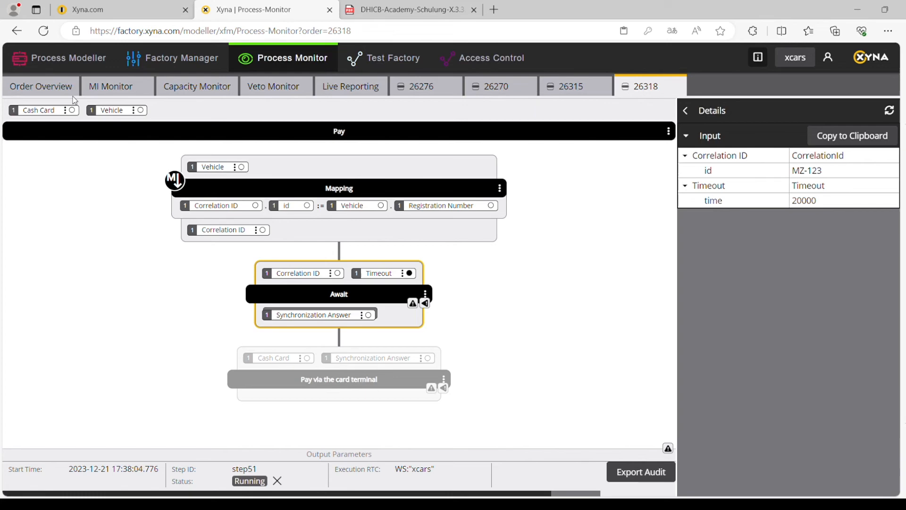
- Refresh the order overview and the open Refuel order, and inspect the input of its Notify step
{"action": "left_click", "coordinate": [47, 86]}
{"action": "left_click", "coordinate": [890, 115]}
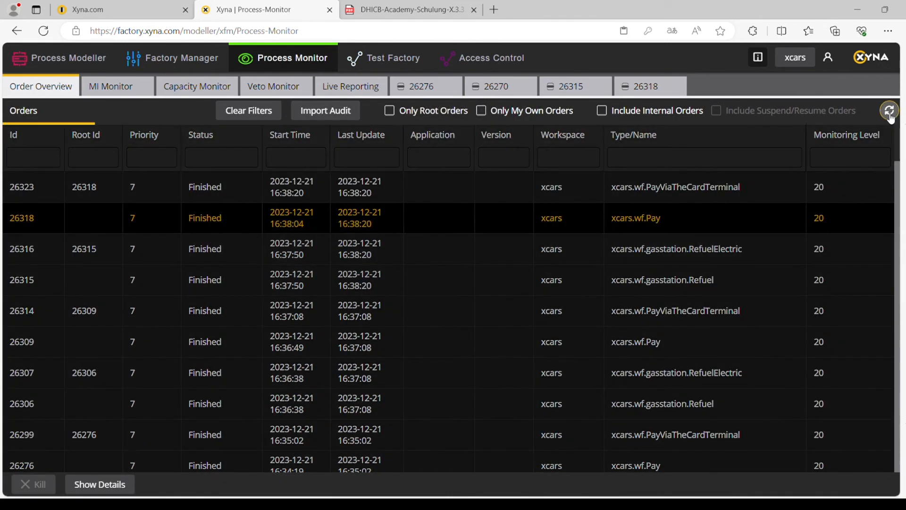
{"action": "left_click", "coordinate": [568, 89]}
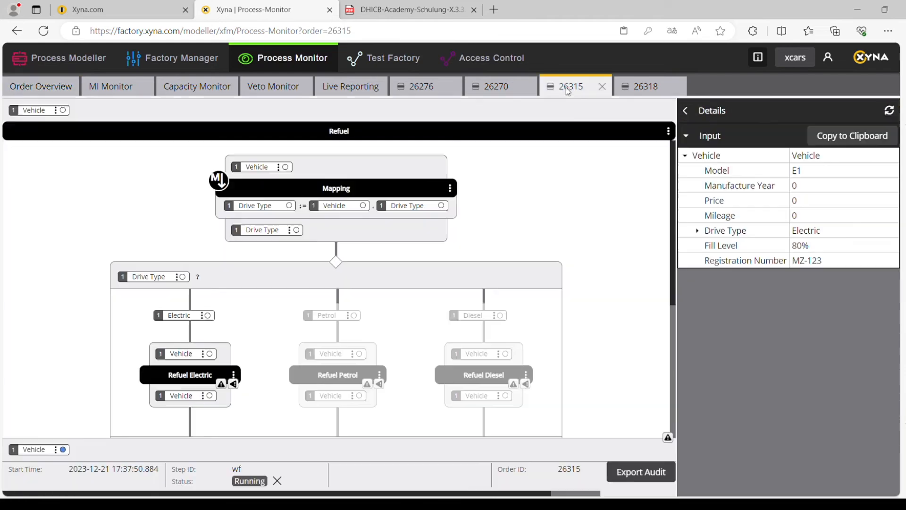
{"action": "left_click", "coordinate": [889, 110]}
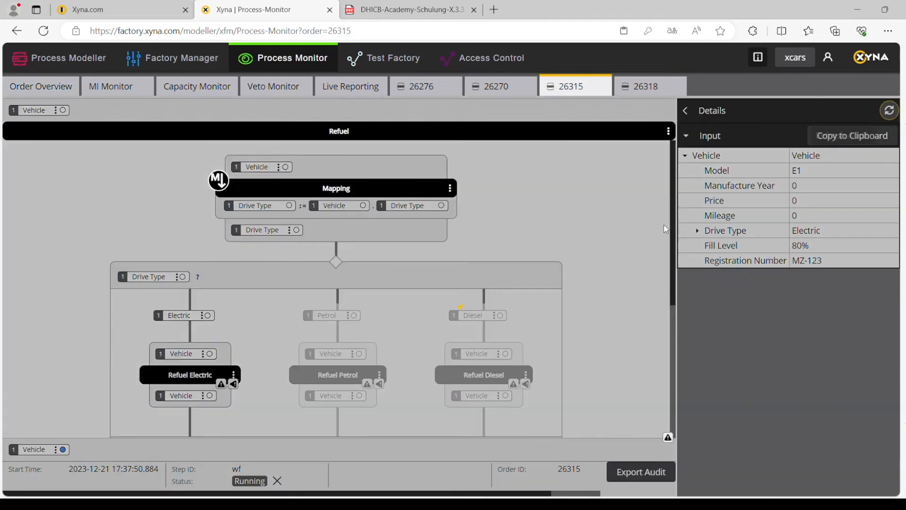
{"action": "scroll", "coordinate": [550, 296], "scroll_direction": "down", "scroll_amount": 3}
{"action": "scroll", "coordinate": [550, 296], "scroll_direction": "down", "scroll_amount": 3}
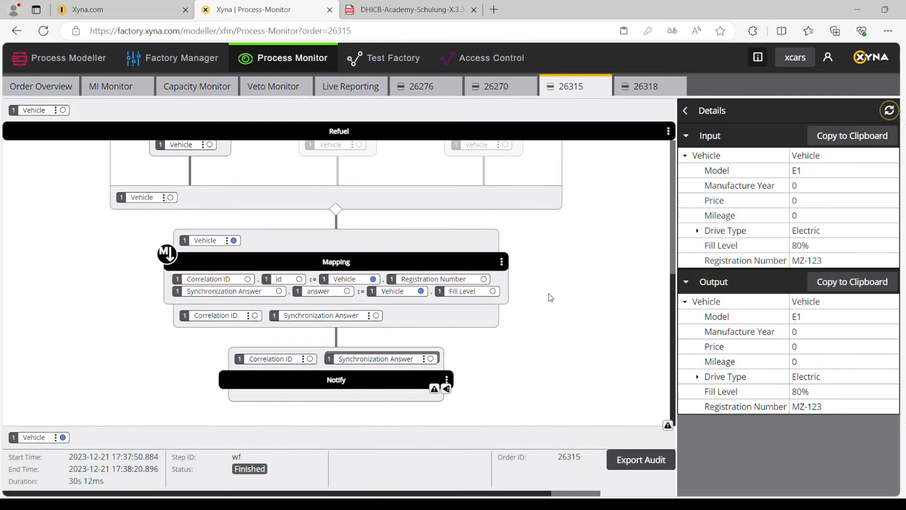
{"action": "left_click", "coordinate": [383, 398]}
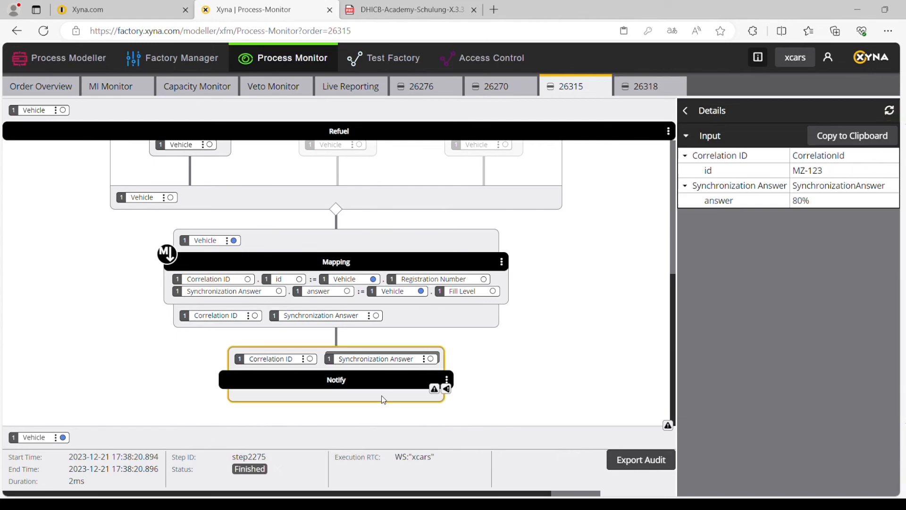
- Refresh the open Pay order and inspect the details of its Await step
{"action": "left_click", "coordinate": [647, 87]}
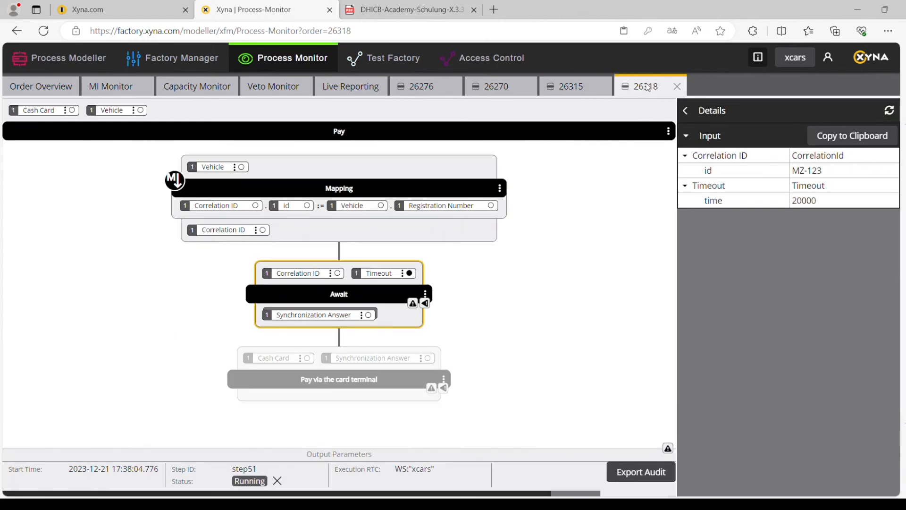
{"action": "left_click", "coordinate": [889, 111]}
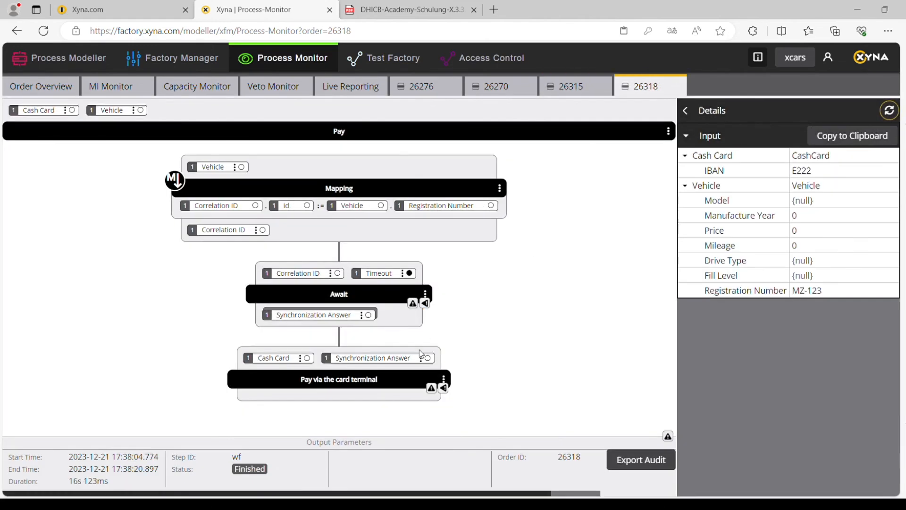
{"action": "left_click", "coordinate": [400, 324]}
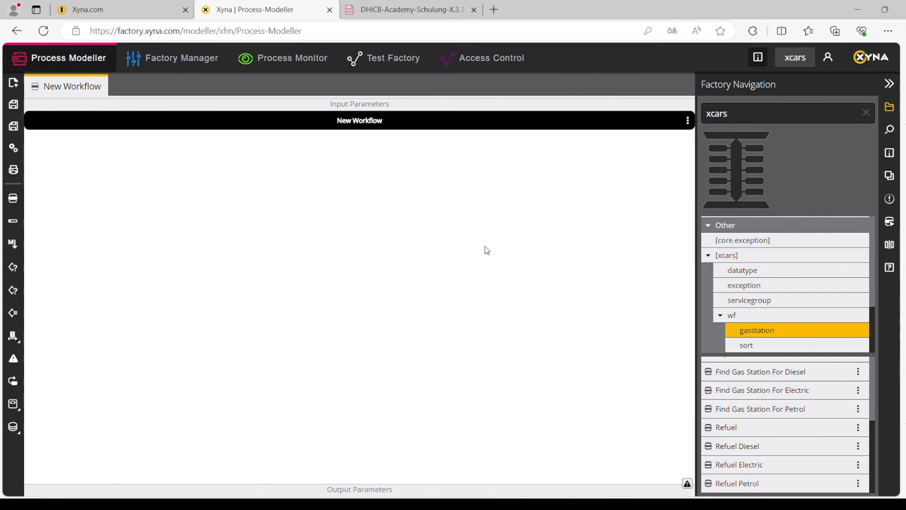
- Add the Refuel workflow from xcars.wf.gasstation to the empty New Workflow and place a Mapping after it
{"action": "left_click_drag", "start_coordinate": [777, 435], "coordinate": [369, 220]}
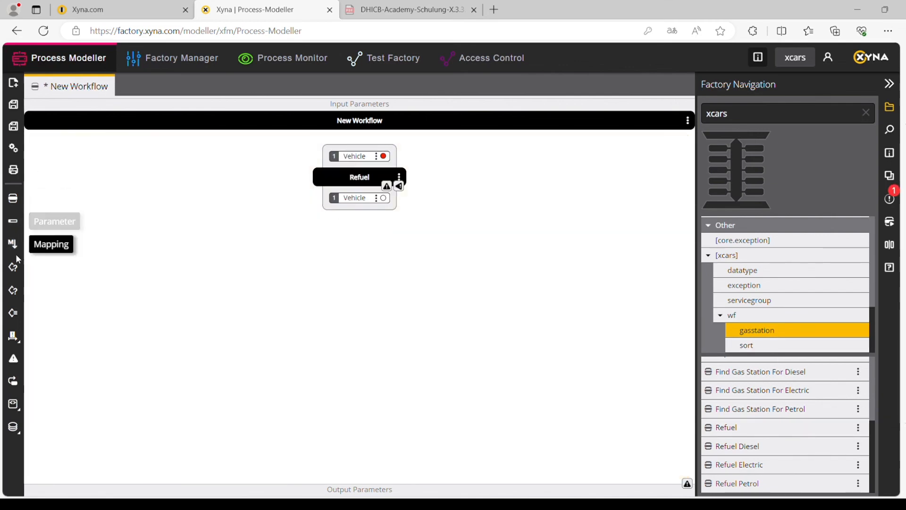
{"action": "left_click_drag", "start_coordinate": [13, 243], "coordinate": [326, 261]}
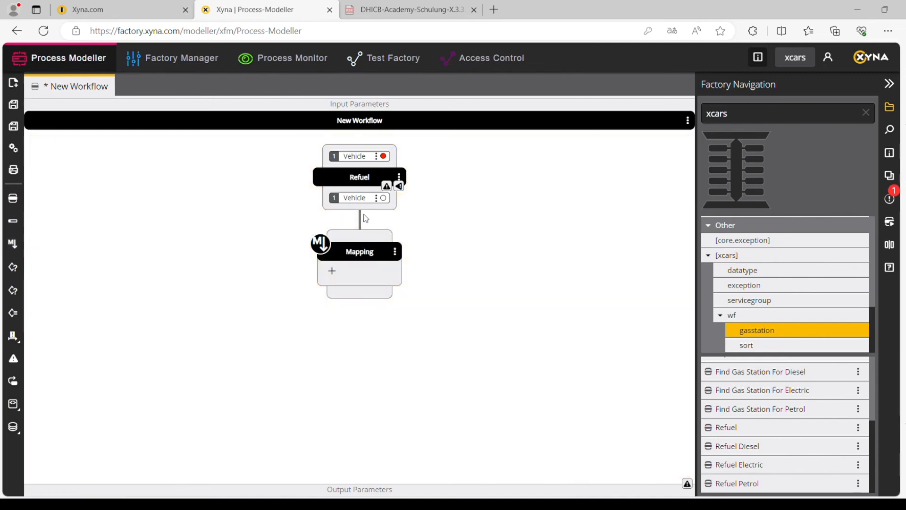
- Give Refuel's Vehicle input a constant and add a Vehicle input to the Mapping
{"action": "left_click", "coordinate": [376, 155]}
{"action": "left_click", "coordinate": [443, 185]}
{"action": "left_click", "coordinate": [466, 271]}
{"action": "left_click", "coordinate": [466, 302]}
{"action": "left_click", "coordinate": [531, 385]}
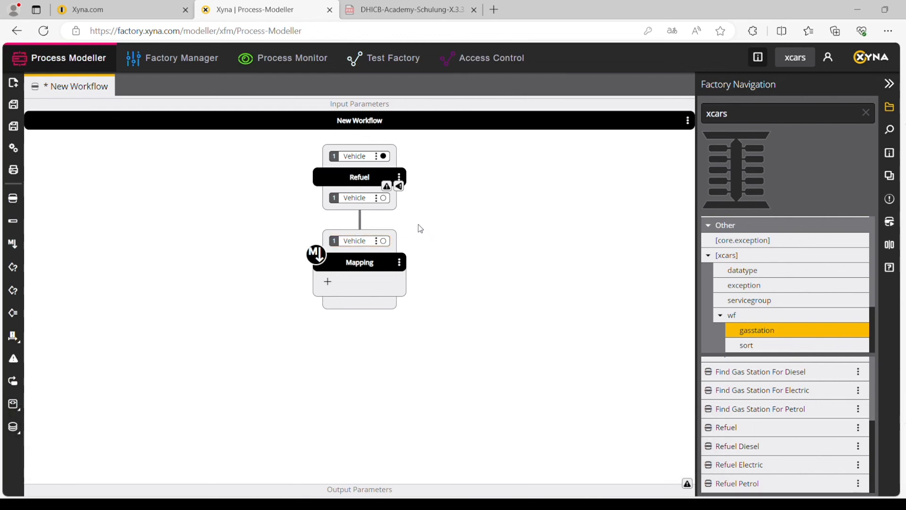
- Add the detached operator to the Refuel call and check the link of the Mapping's Vehicle input
{"action": "left_click", "coordinate": [399, 177]}
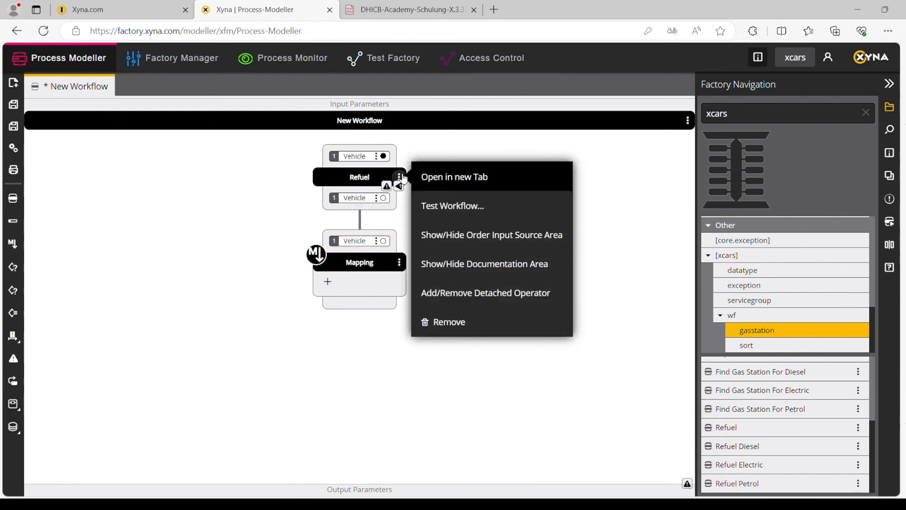
{"action": "left_click", "coordinate": [459, 296]}
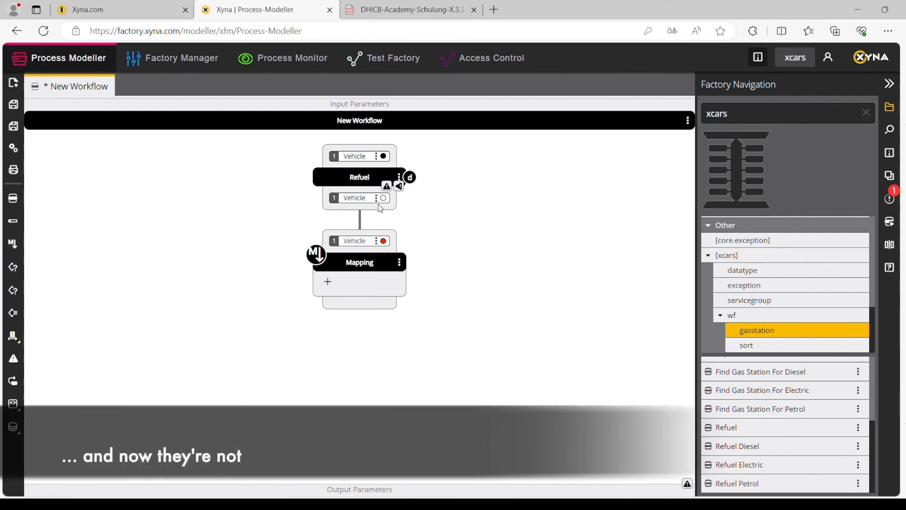
{"action": "left_click", "coordinate": [387, 245]}
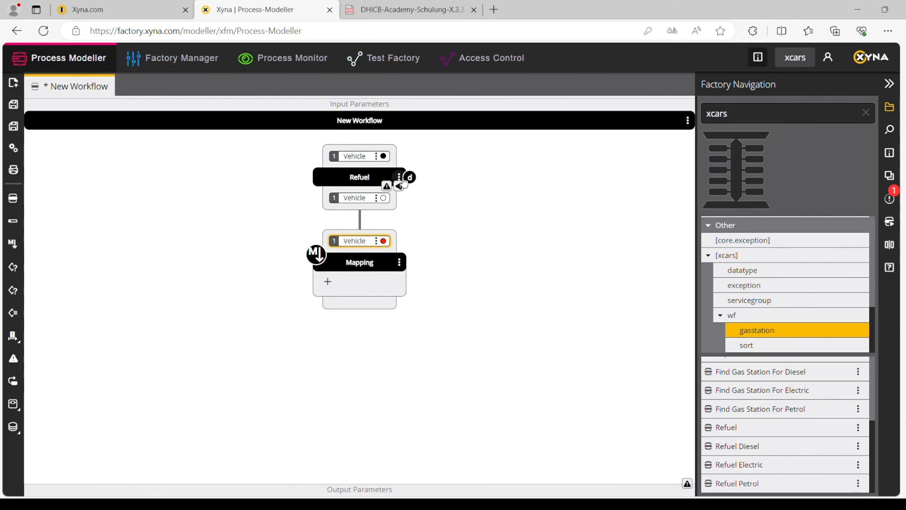
- Remove the detached operator from the Refuel call
{"action": "left_click", "coordinate": [401, 180]}
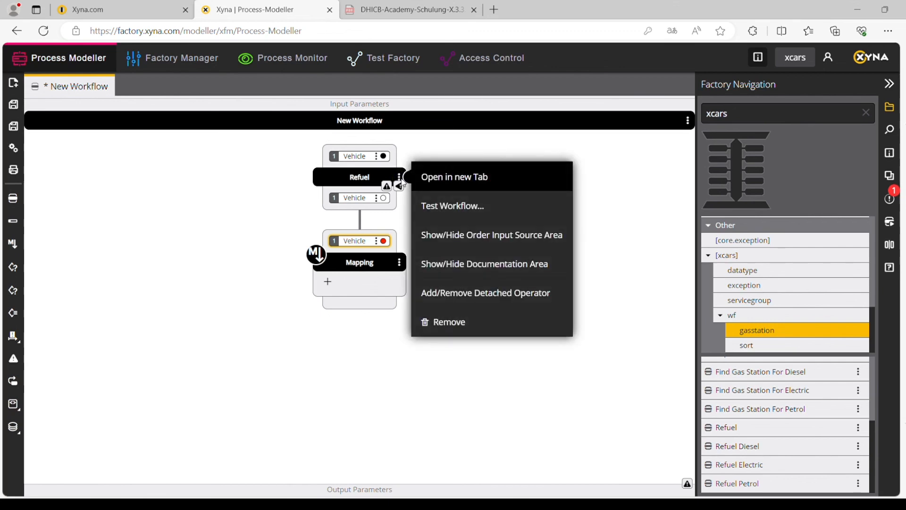
{"action": "left_click", "coordinate": [480, 297]}
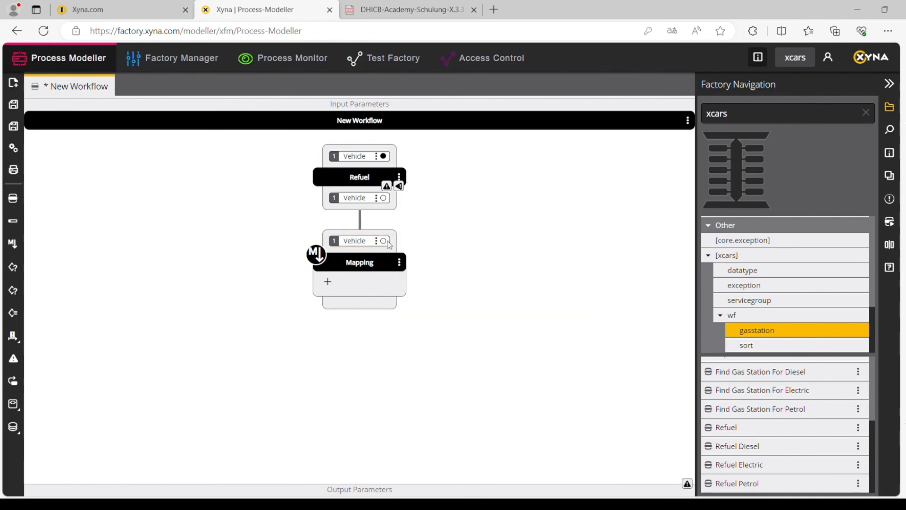